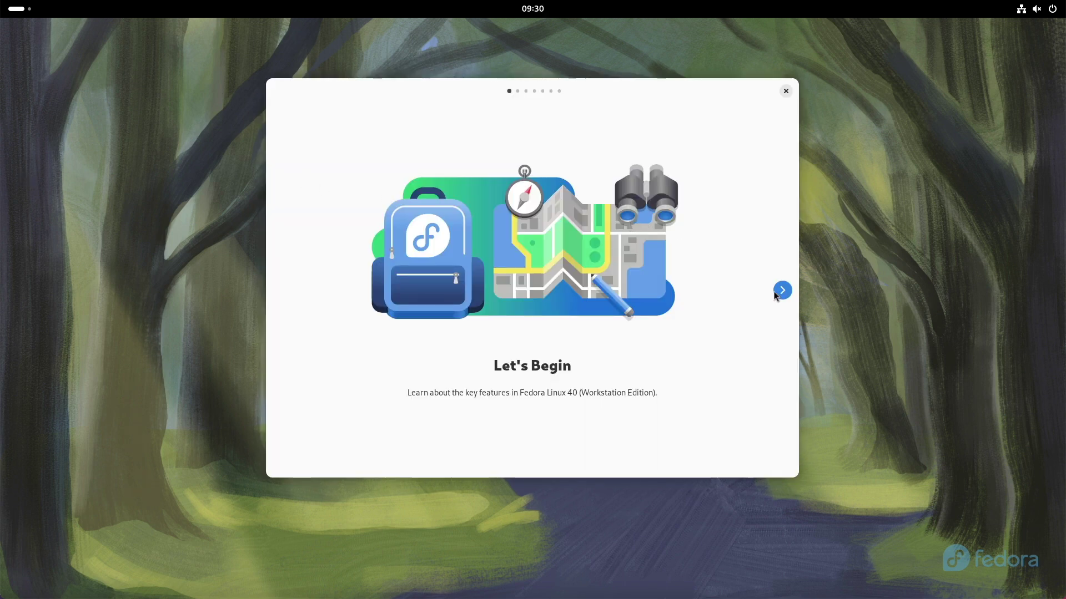
- Page through GNOME Tour from Get an Overview to That's It!, then close the tour
click(782, 291)
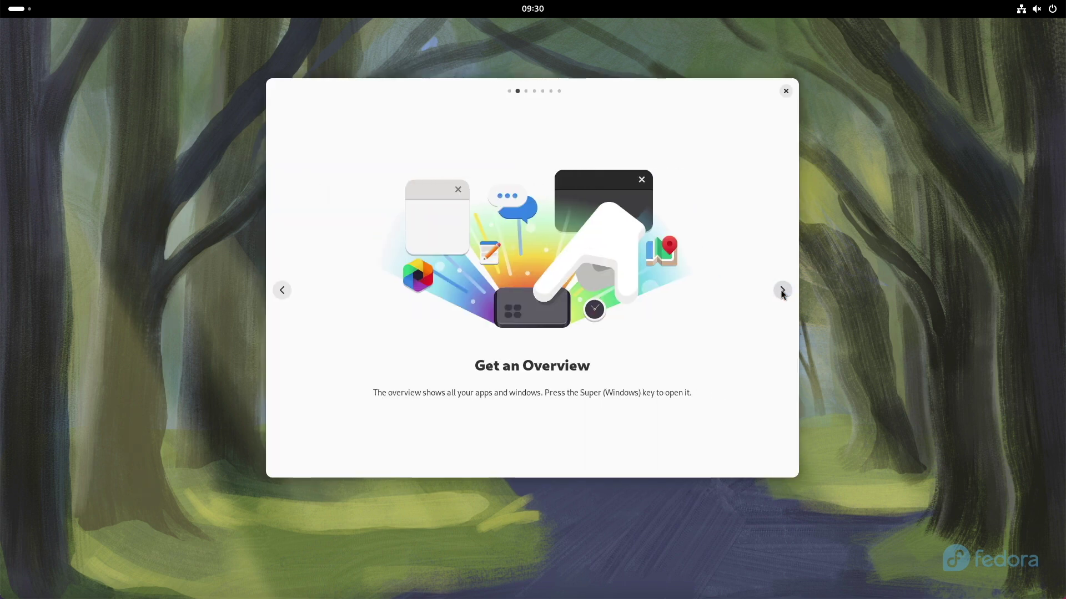
click(782, 291)
click(783, 291)
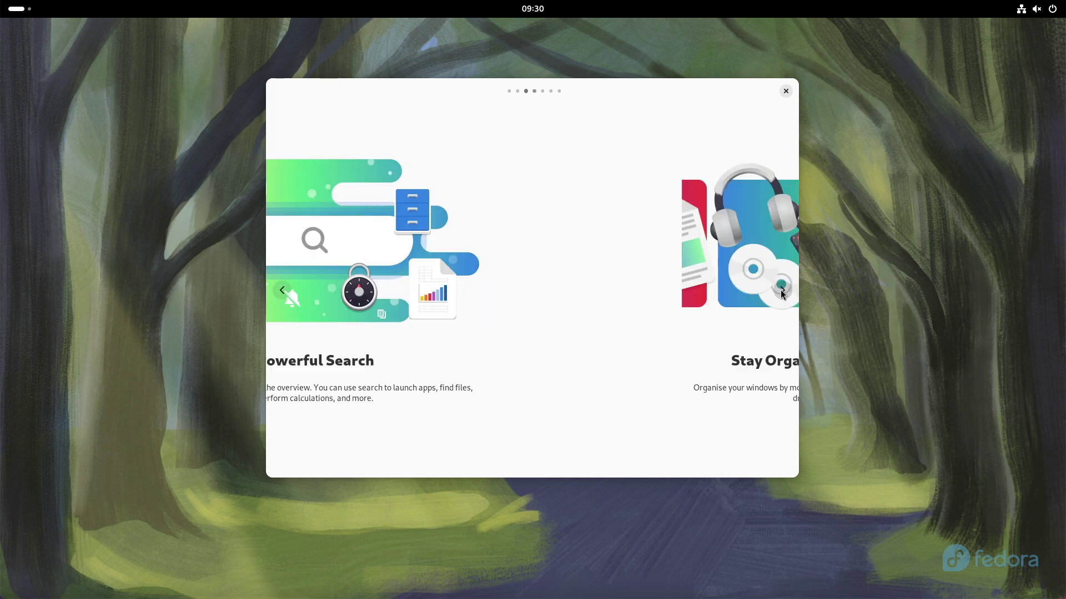
click(782, 291)
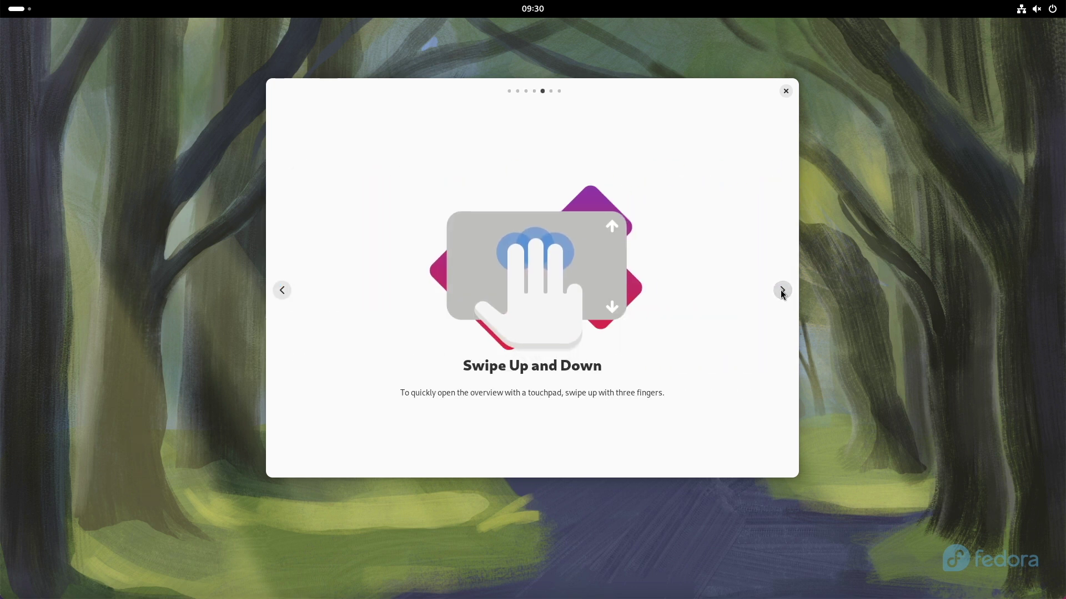
click(782, 291)
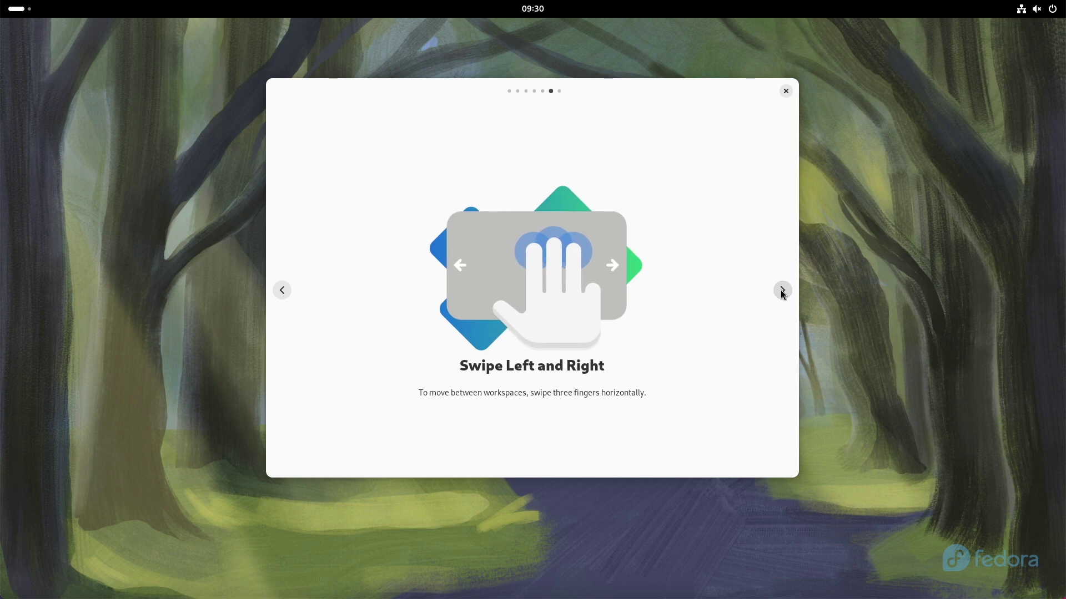
click(783, 290)
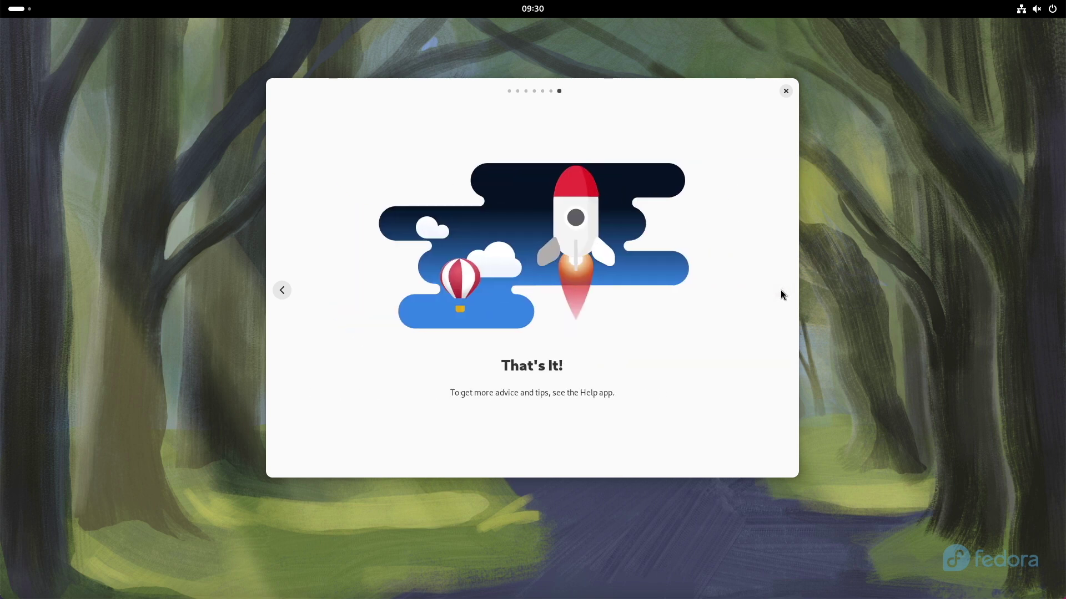
click(784, 90)
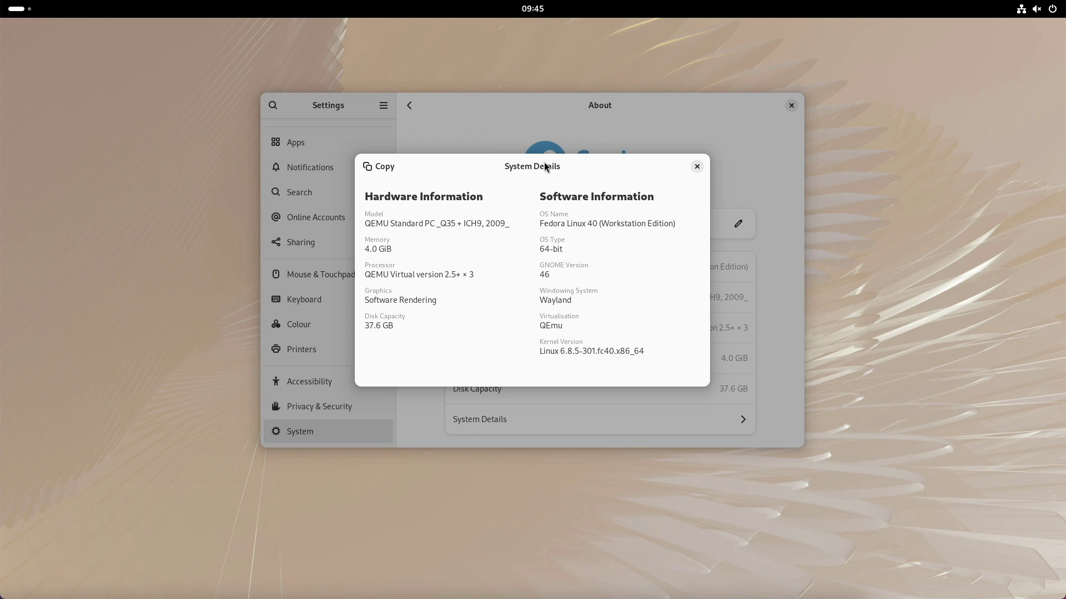
- Close the System Details summary and then the Settings window
click(697, 167)
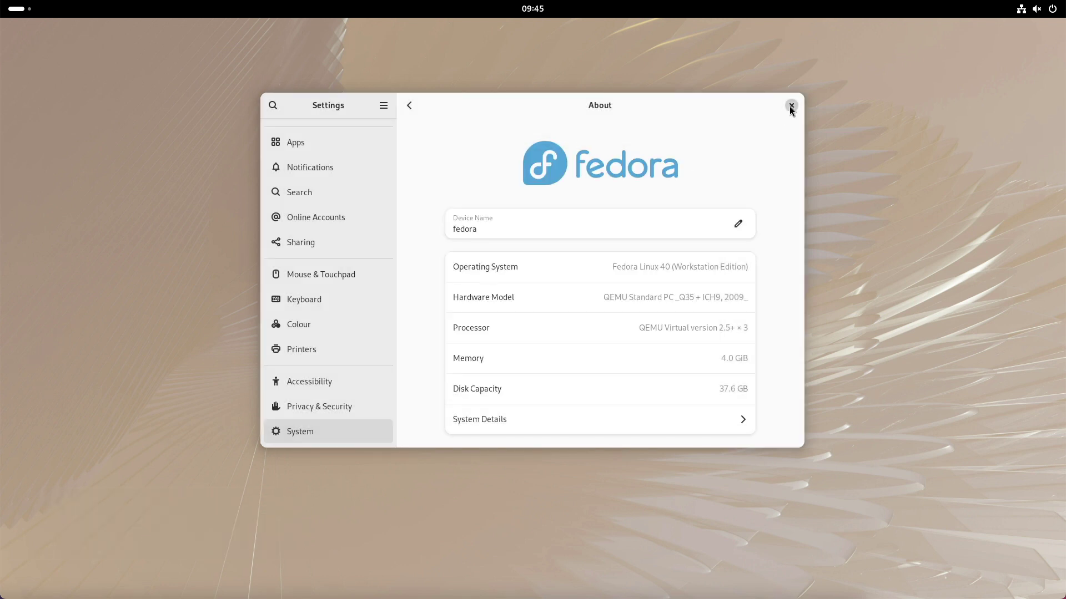
click(790, 106)
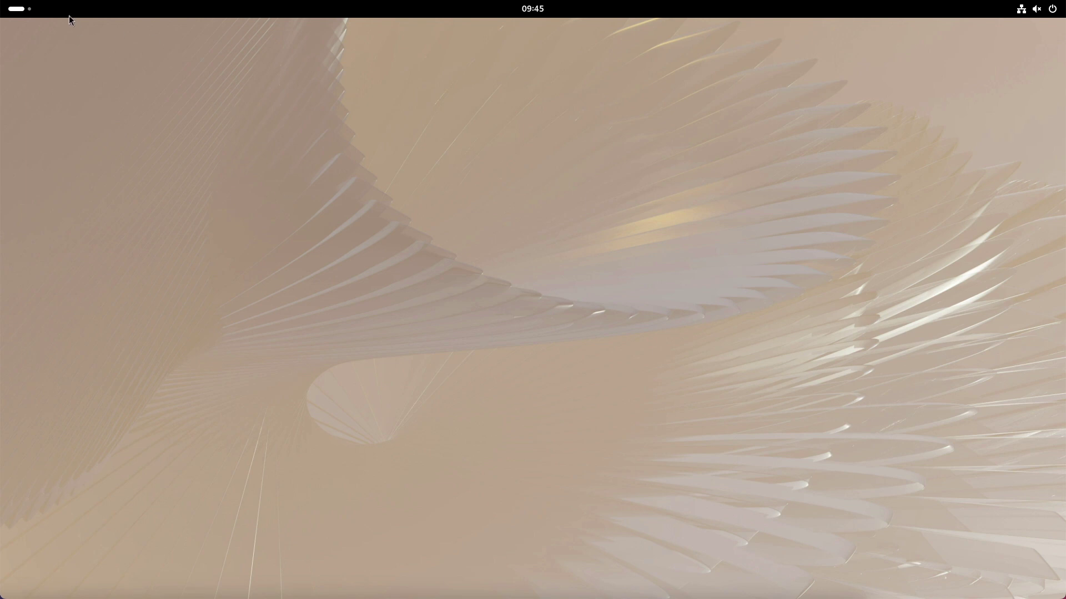
- From the Activities overview, scroll through the Multitasking settings, then close Settings
click(20, 10)
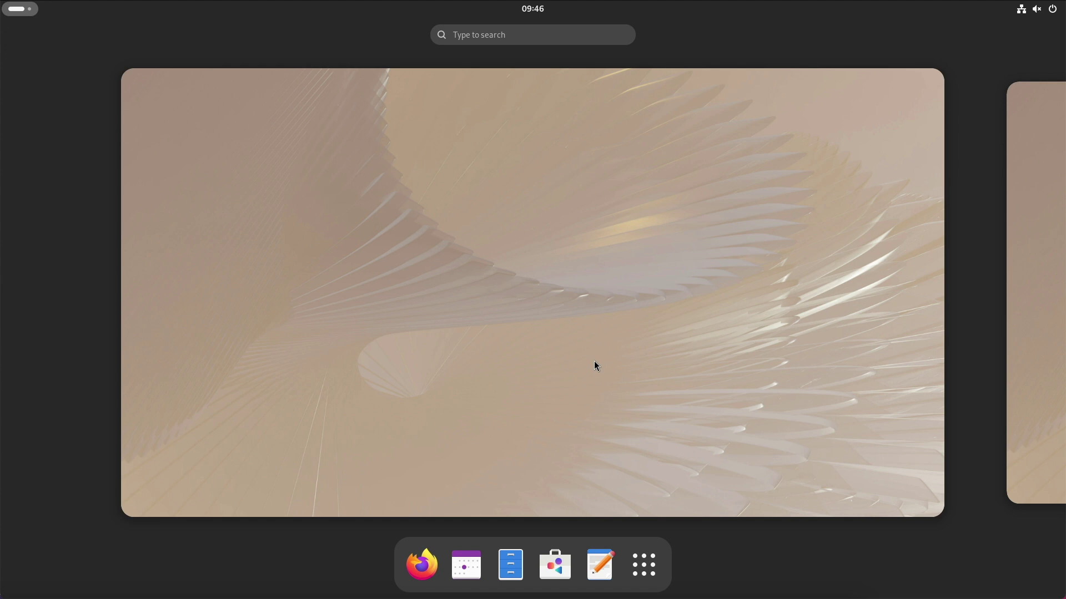
scroll(757, 362, down, 10)
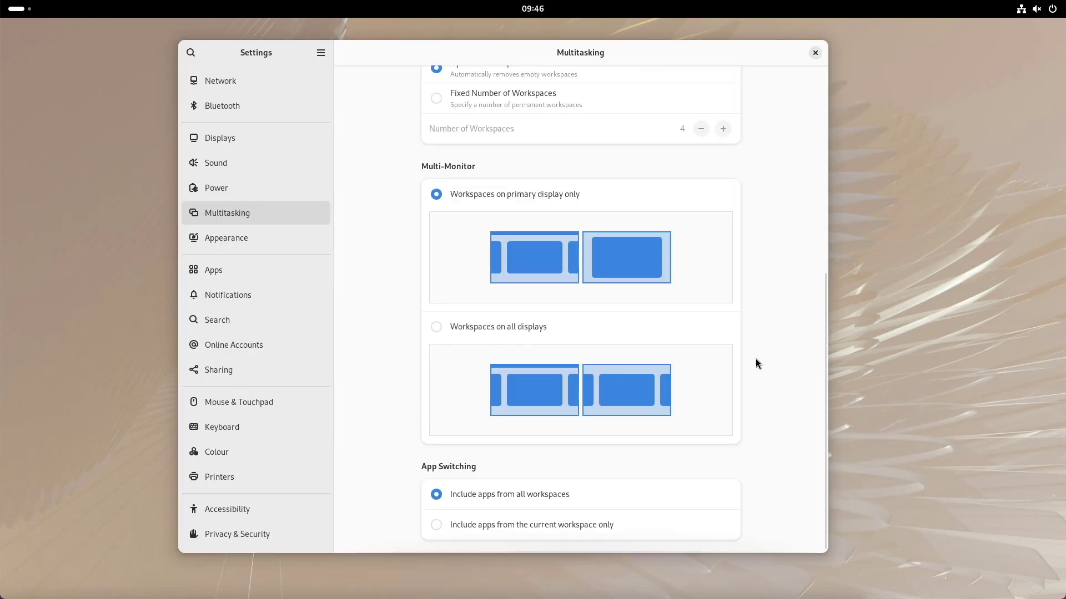
scroll(757, 363, up, 10)
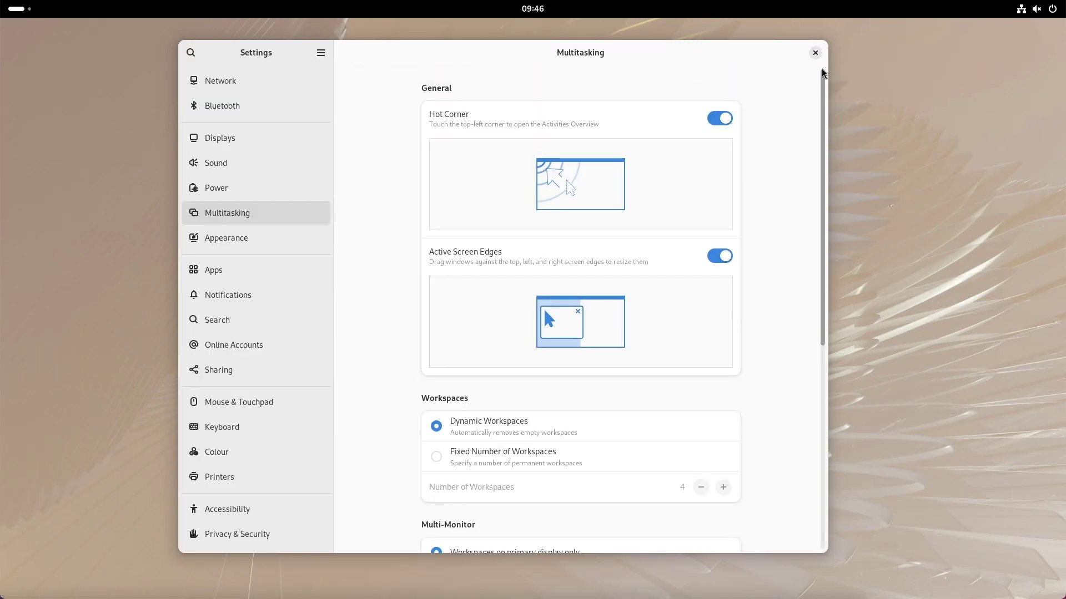
click(815, 53)
mouse_move(16, 7)
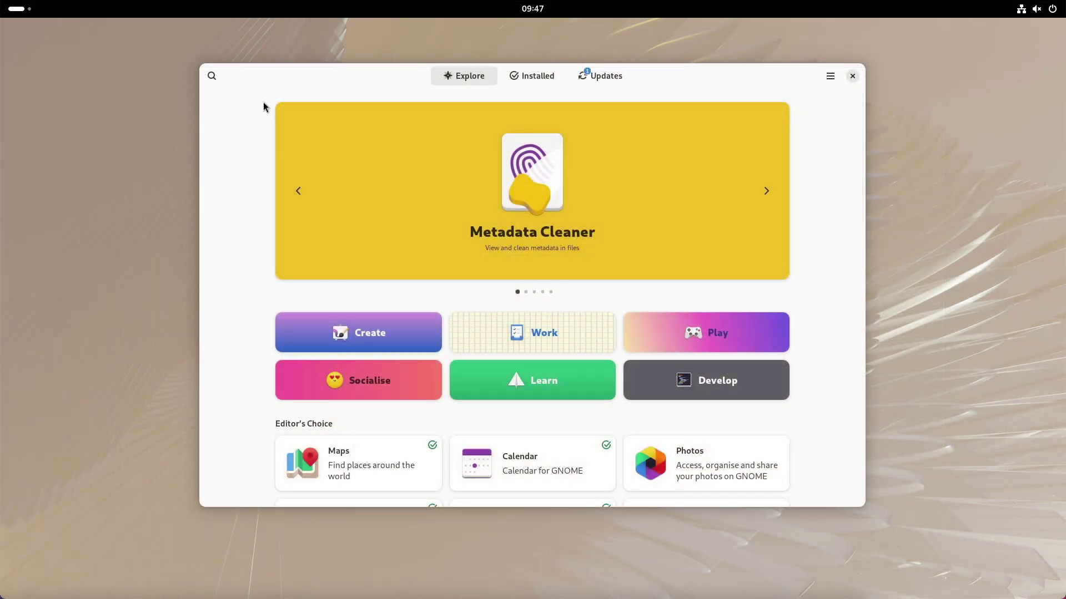
- Search Software for 'extension' and view the Extension Manager and Extensions app pages
click(212, 77)
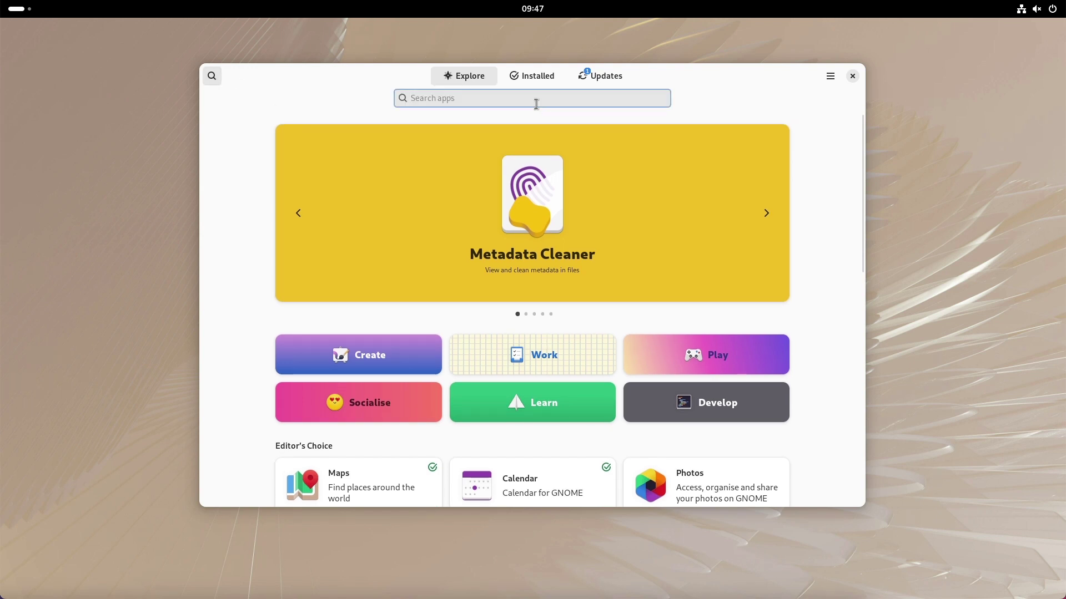
text(extension)
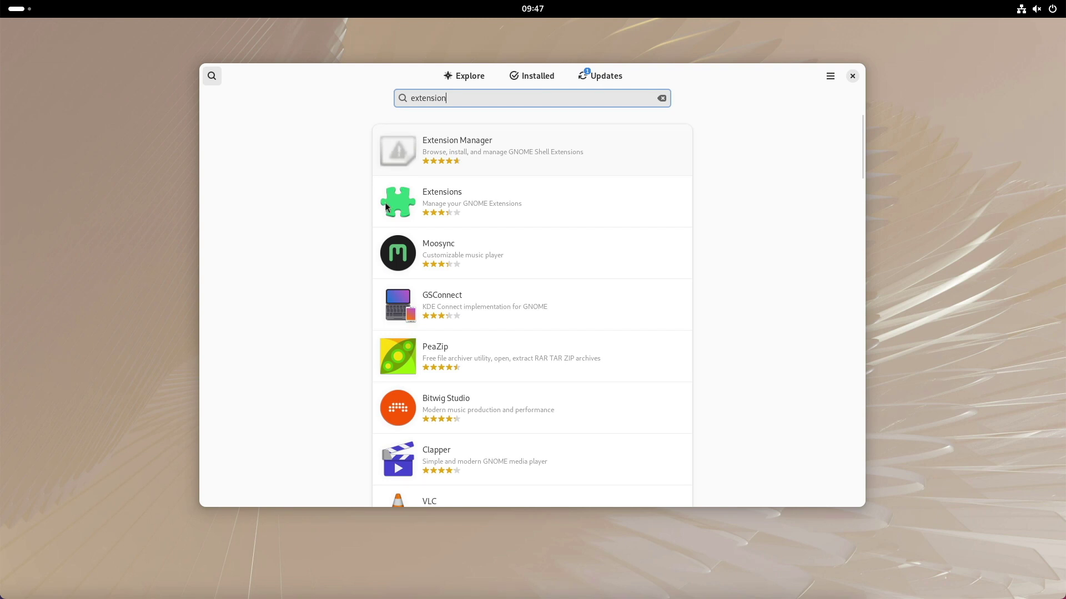
click(398, 150)
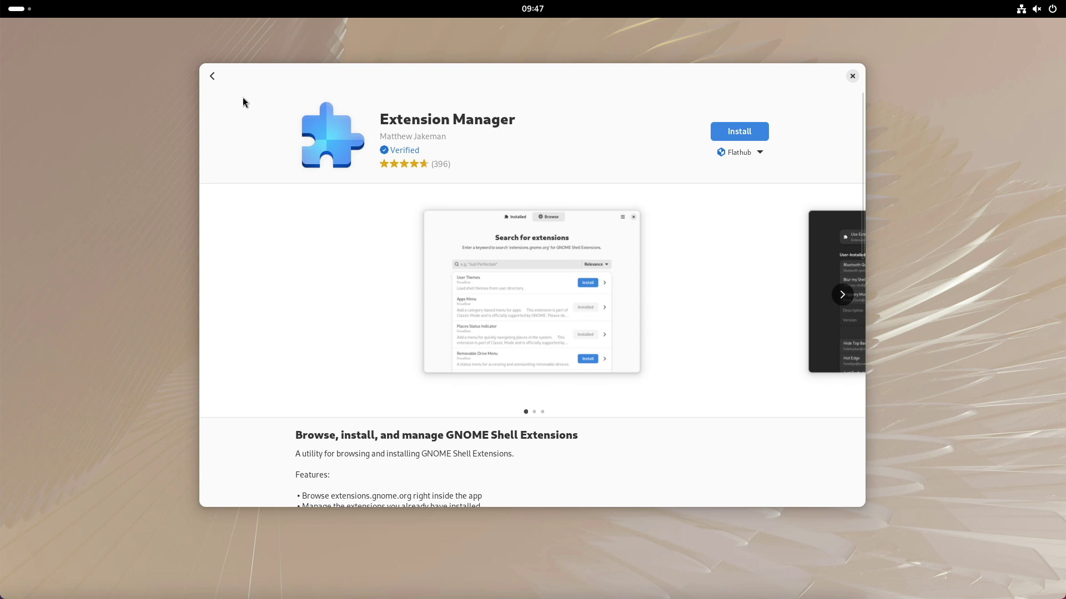
click(213, 77)
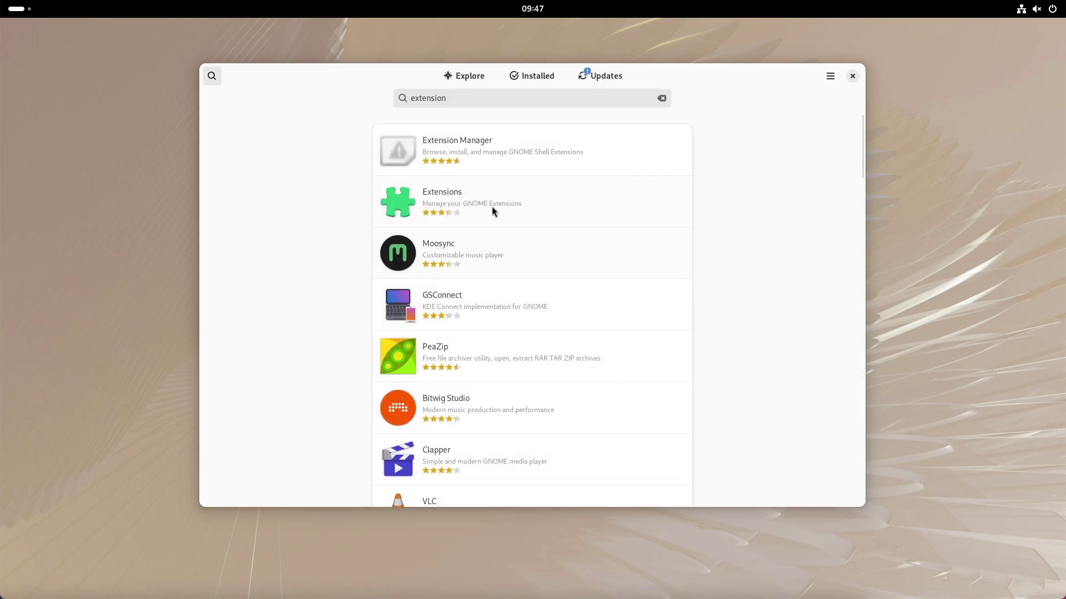
click(491, 210)
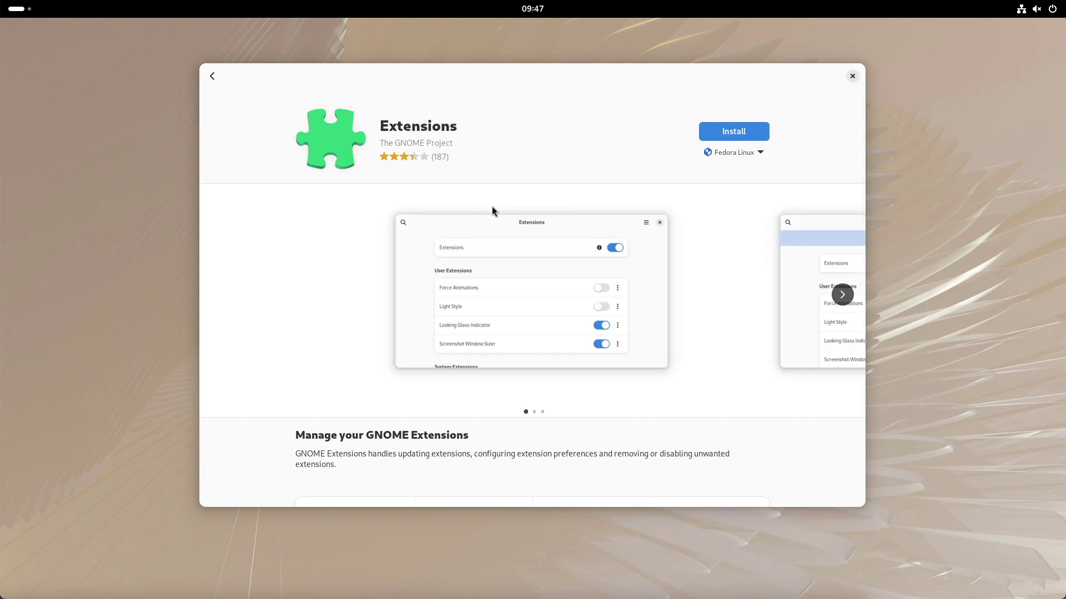
click(212, 76)
click(492, 161)
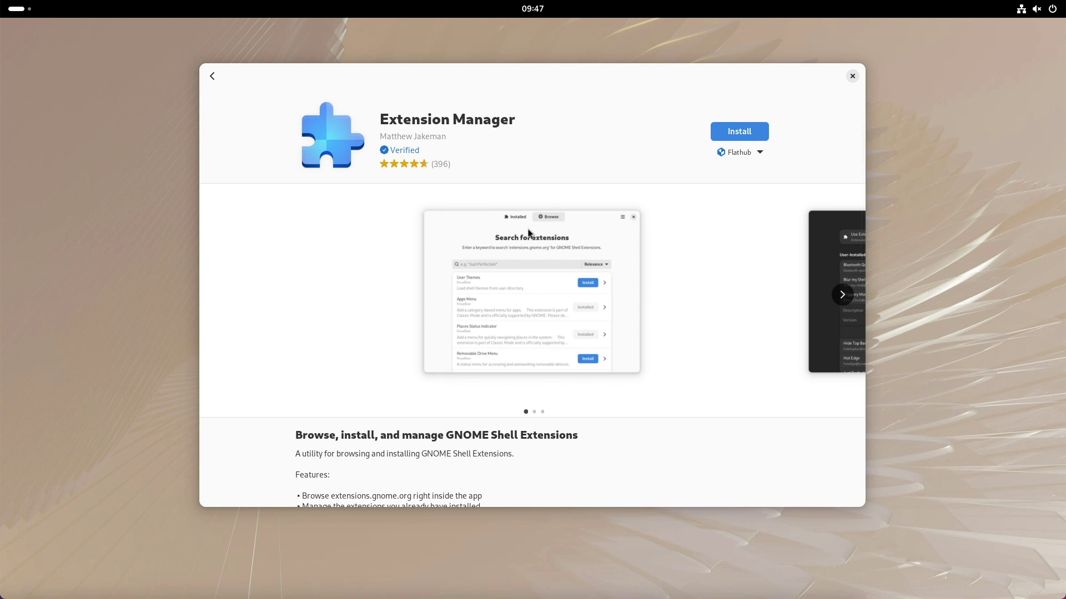
- Search for 'tweak' and launch the installed GNOME Tweaks from its page
text(tweak)
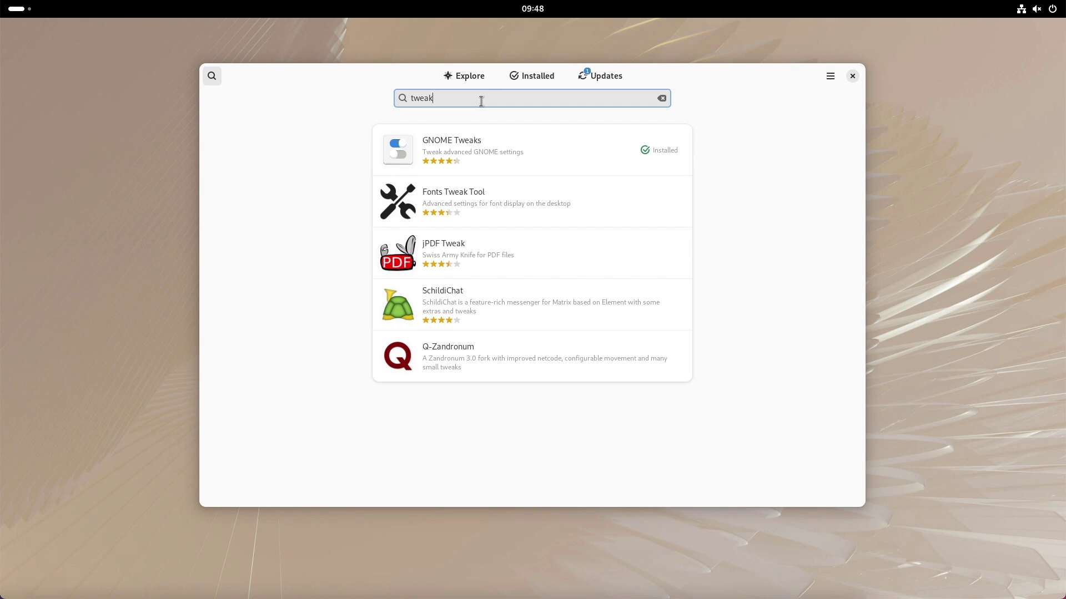
click(456, 144)
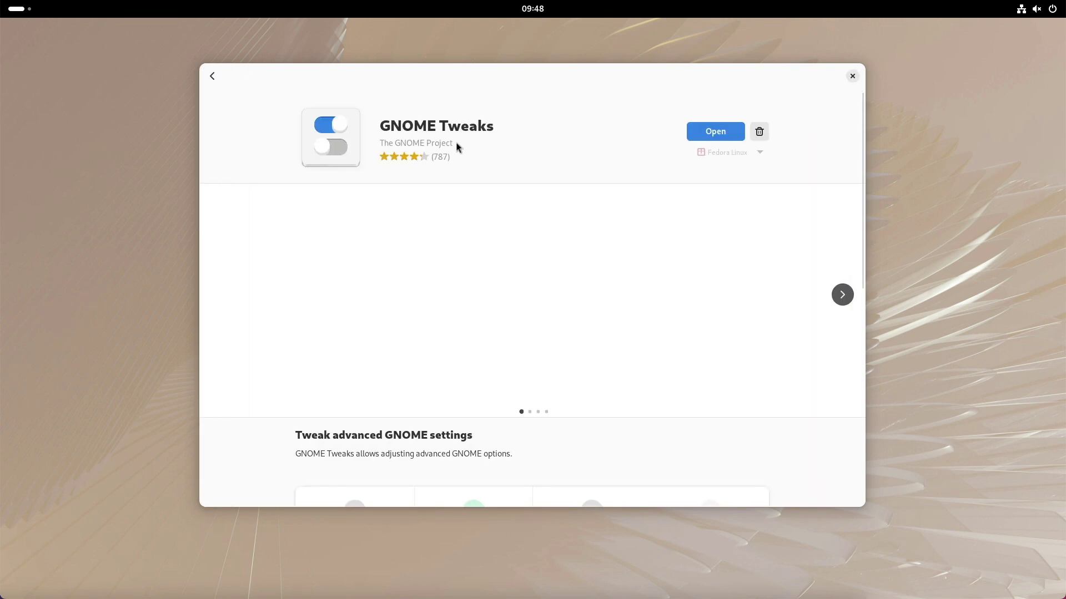
click(695, 135)
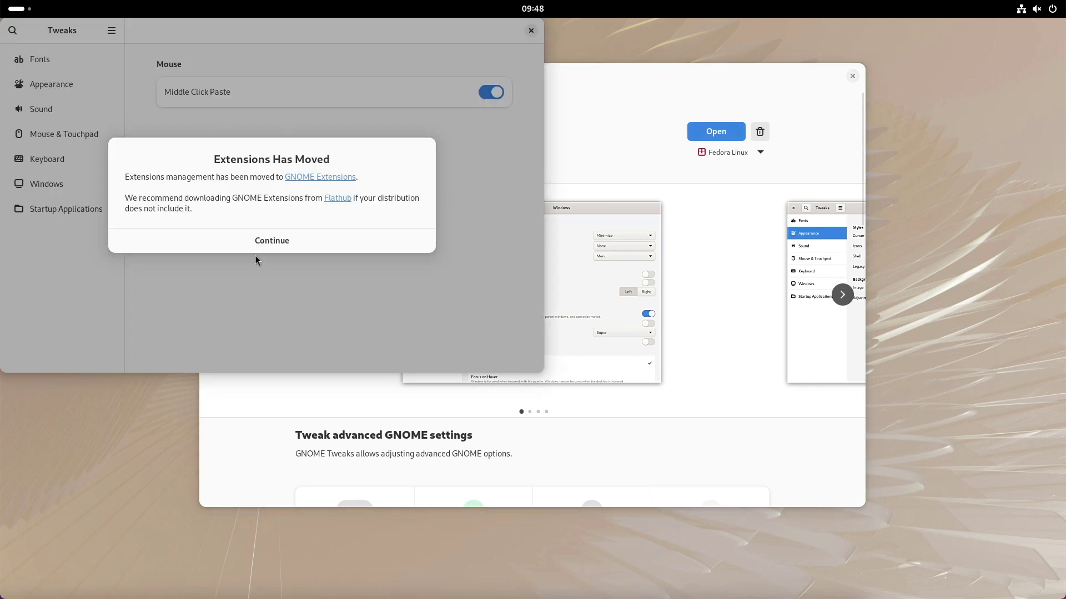
- Dismiss the Extensions notice and try title-bar button placement Left, then back to Right
click(258, 241)
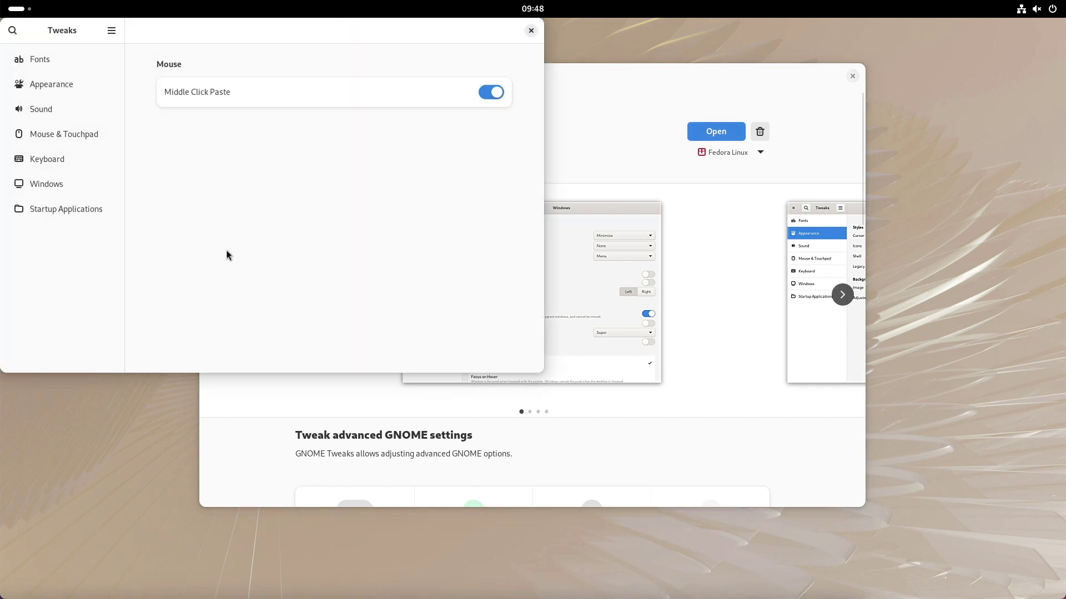
click(55, 186)
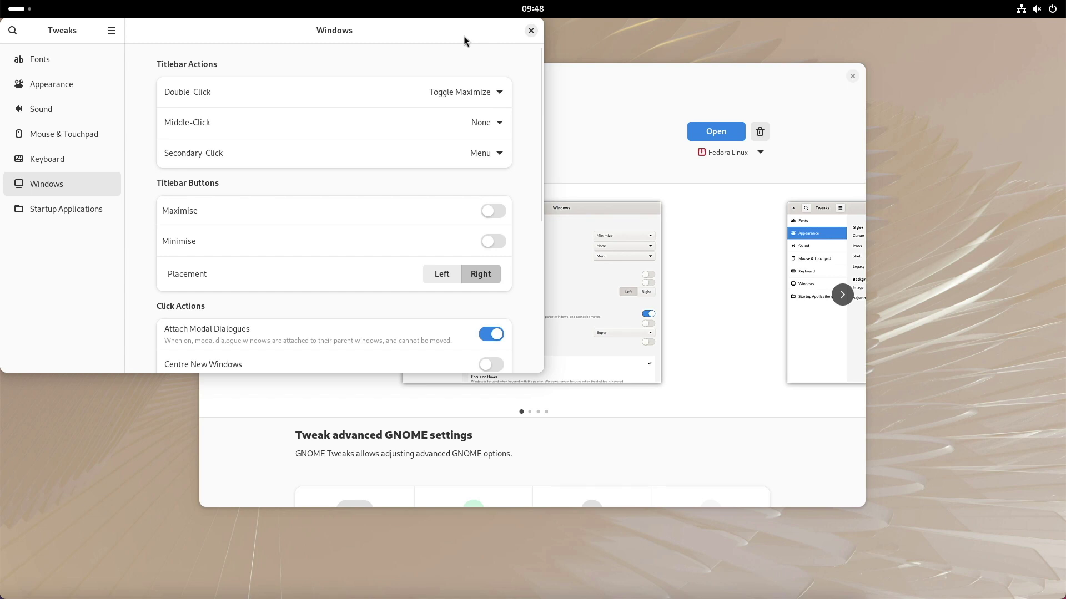
drag(464, 35, 524, 195)
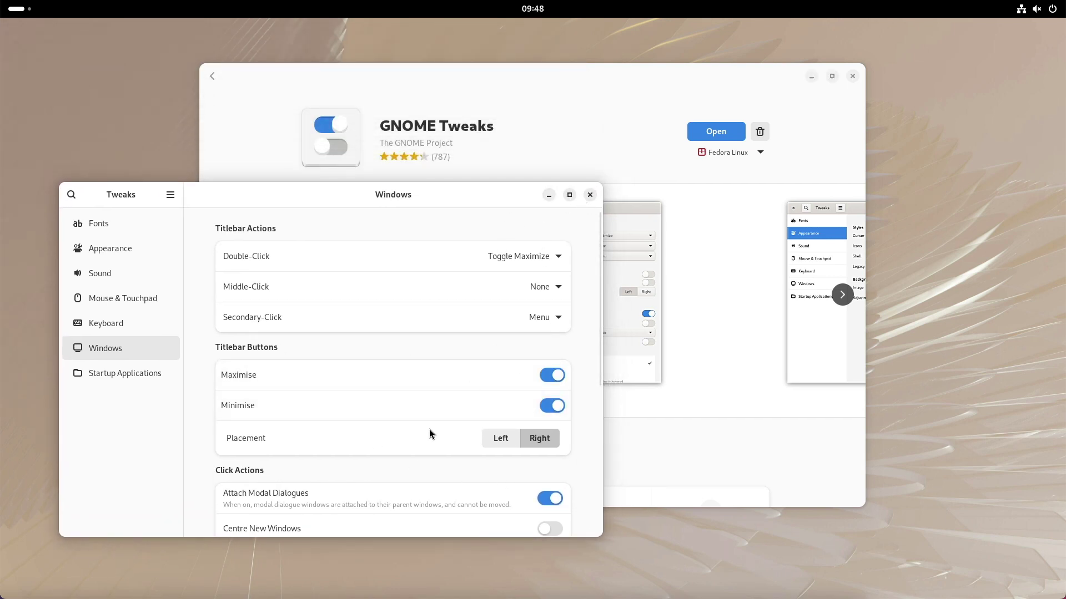
click(499, 438)
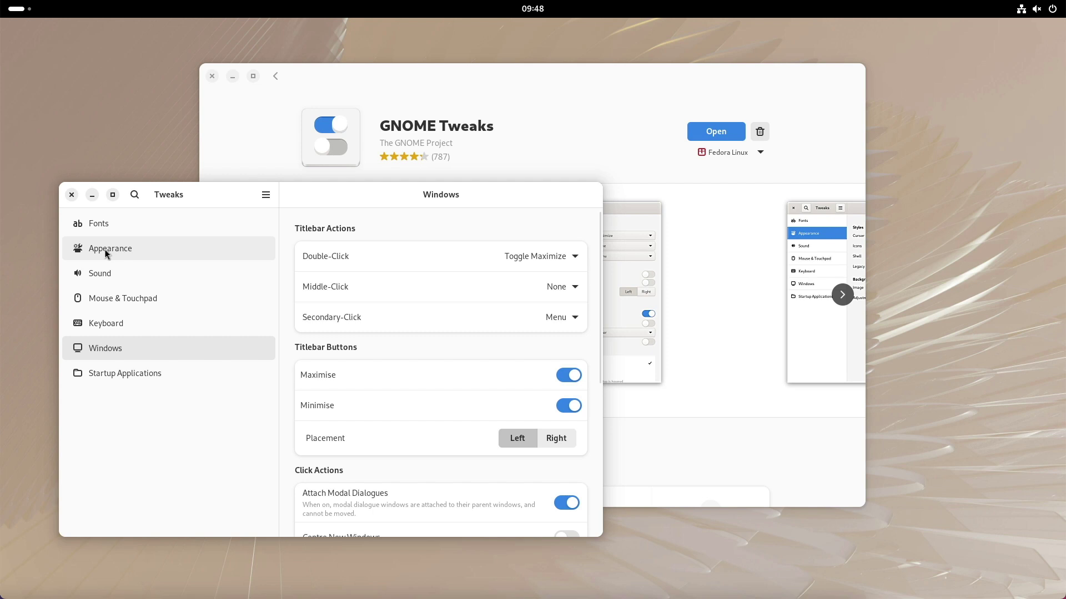
click(556, 438)
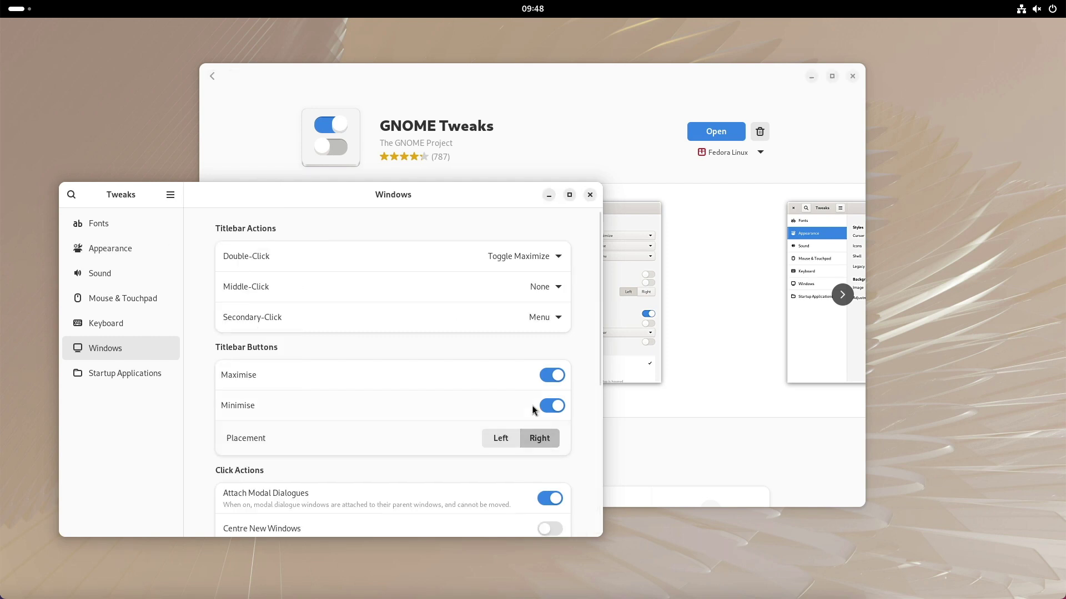
- Switch off the Minimise and Maximise title-bar buttons, then close Tweaks and Software
click(552, 406)
click(553, 376)
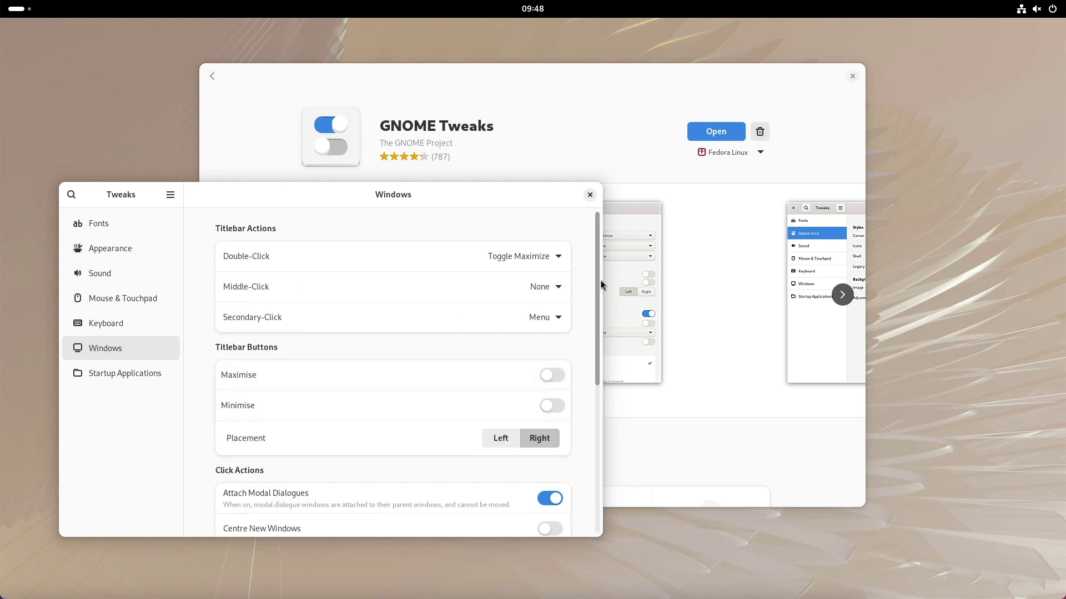
drag(533, 201, 623, 191)
click(672, 184)
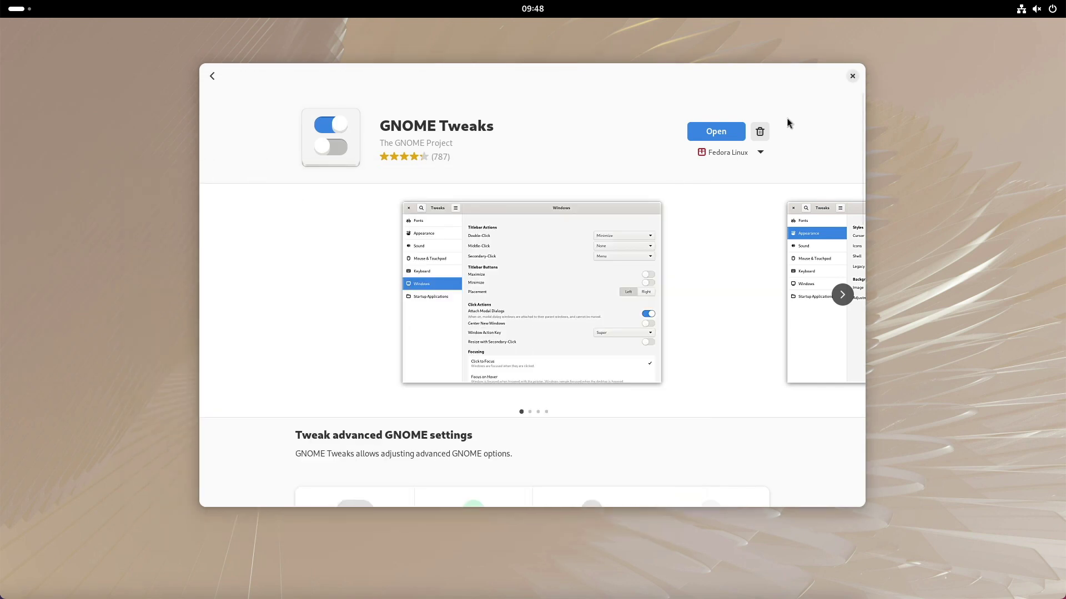
click(852, 77)
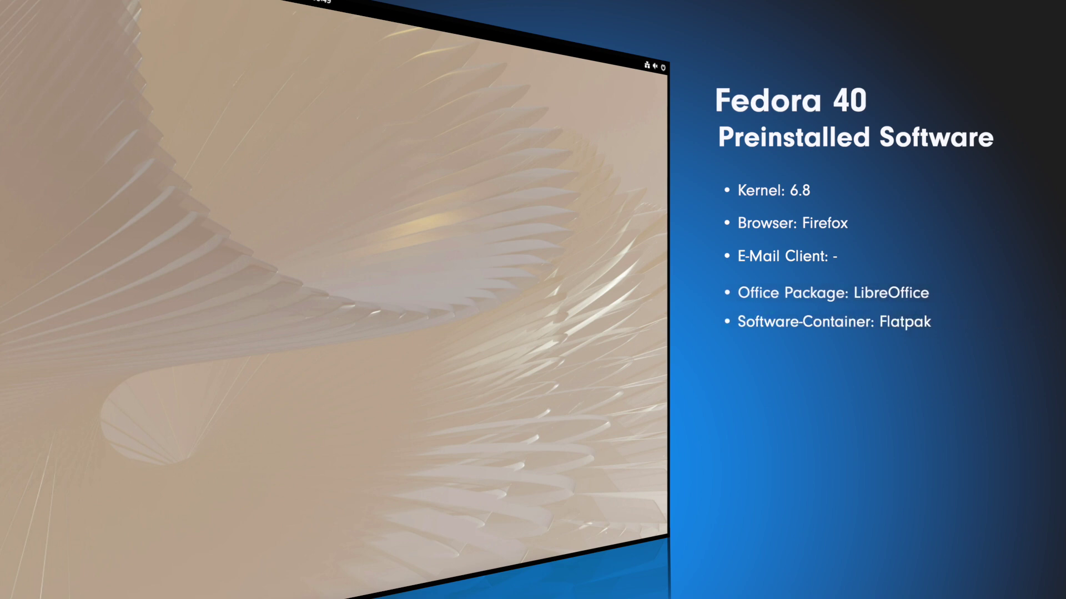
- Use the Super key to open Activities and show the full installed-apps grid
key(super)
click(643, 564)
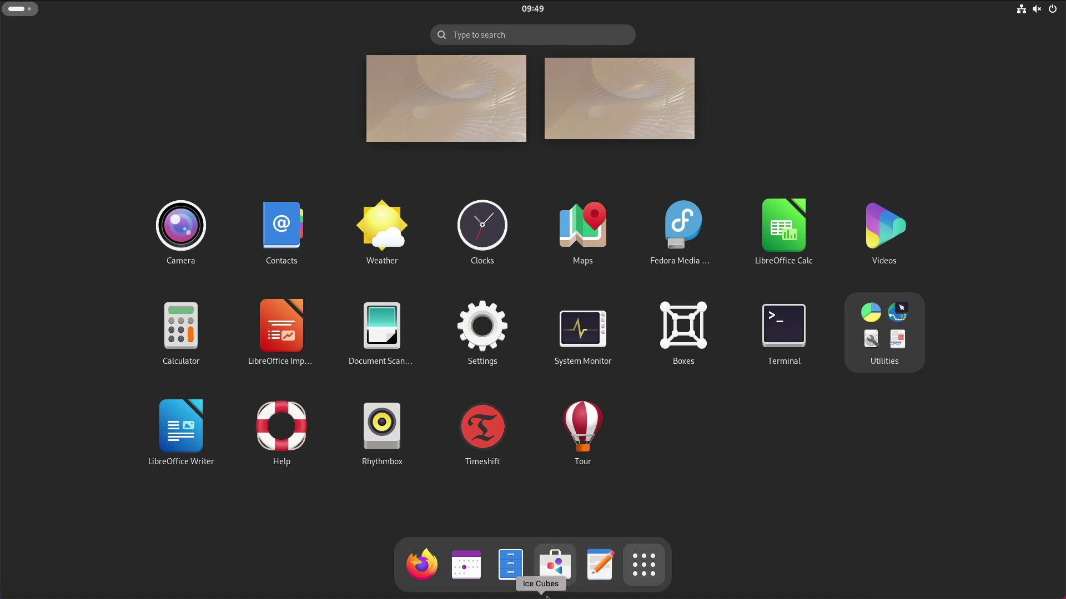
- Launch GNOME Software and scroll through its Software Repositories list from the main menu
click(556, 574)
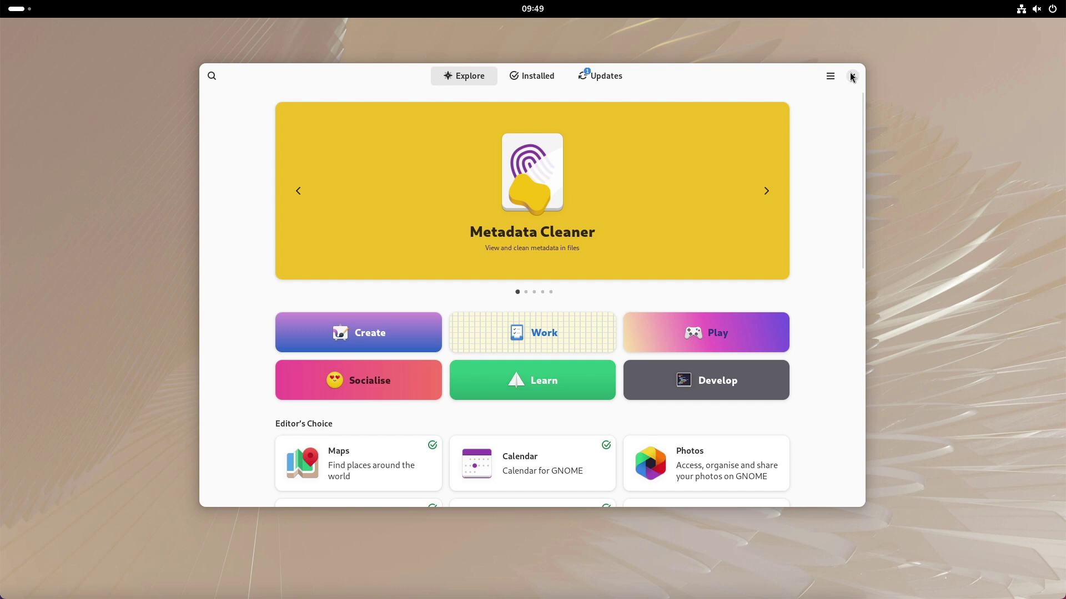
click(829, 77)
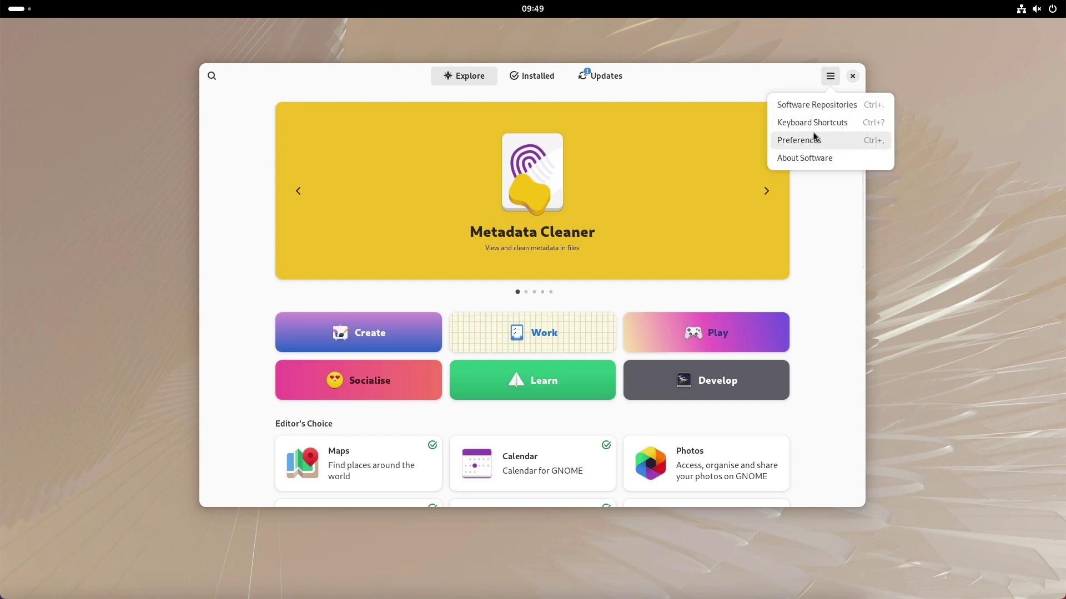
click(816, 110)
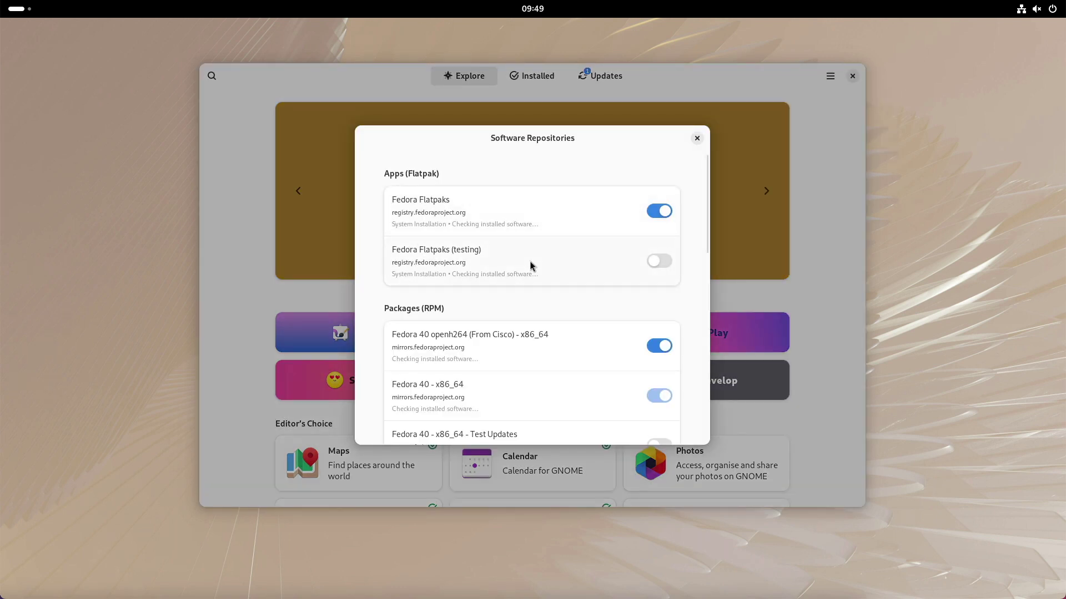
scroll(531, 266, down, 10)
scroll(531, 266, down, 3)
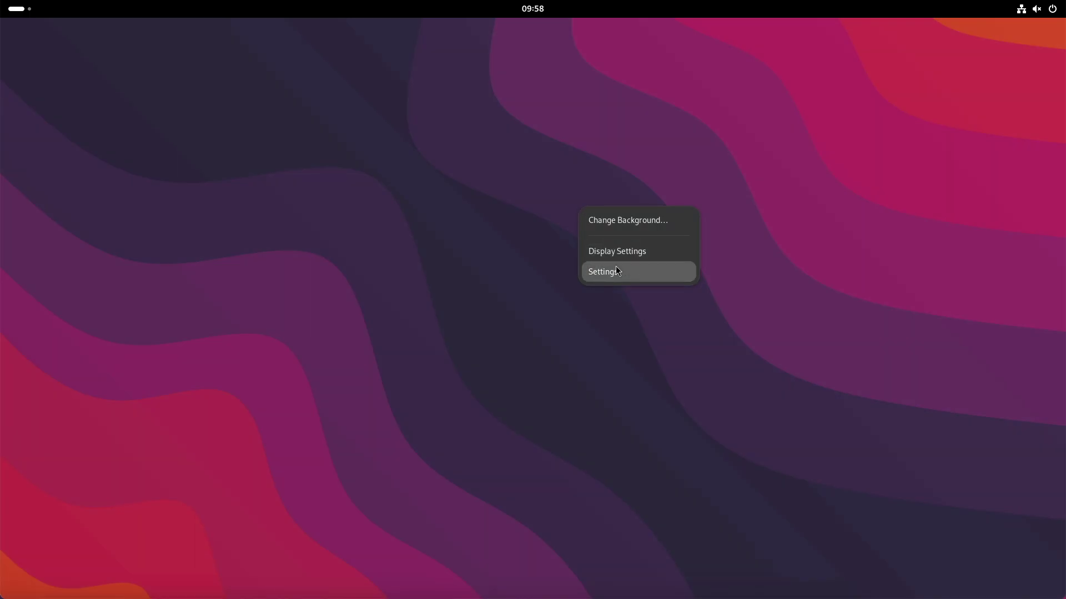
- In Settings Appearance, switch to the dark style with the forest painting background
click(615, 270)
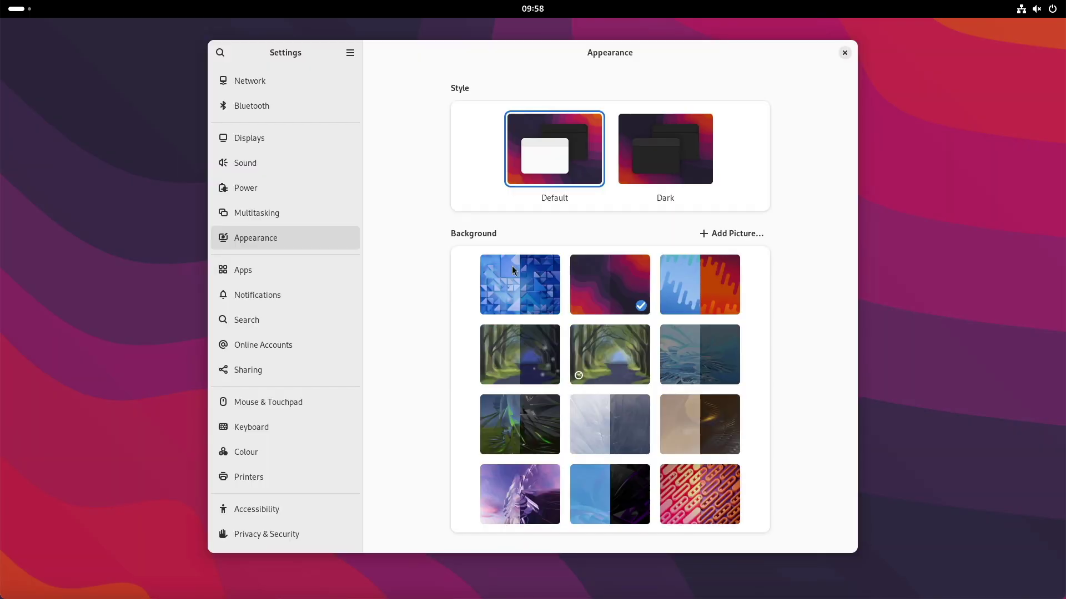
scroll(341, 287, down, 1)
click(651, 145)
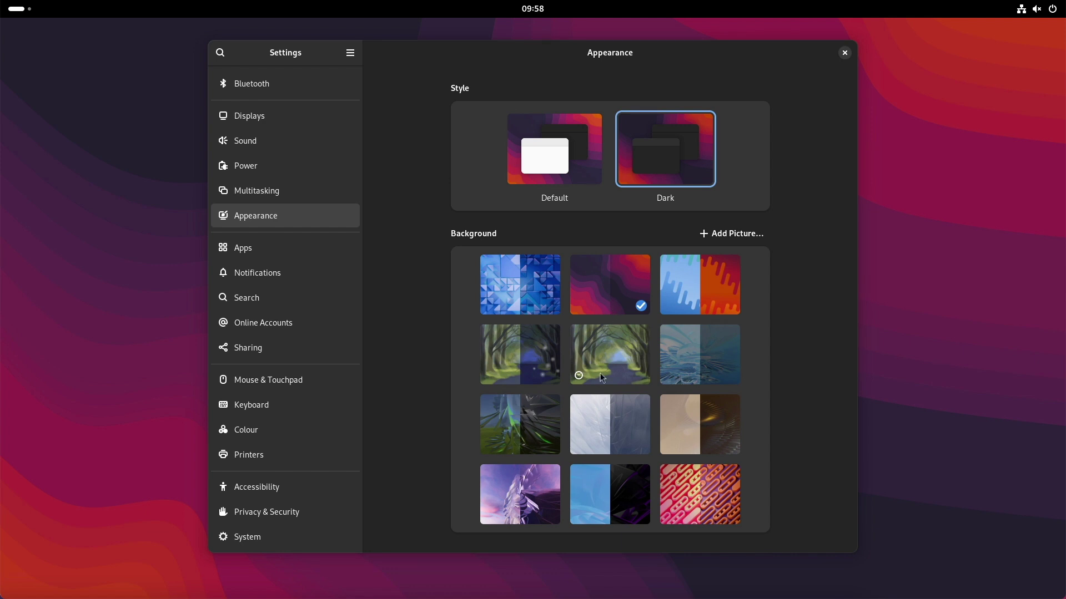
click(604, 356)
- Toggle light and dark, then restore the red-wave background and the light Default style
click(549, 149)
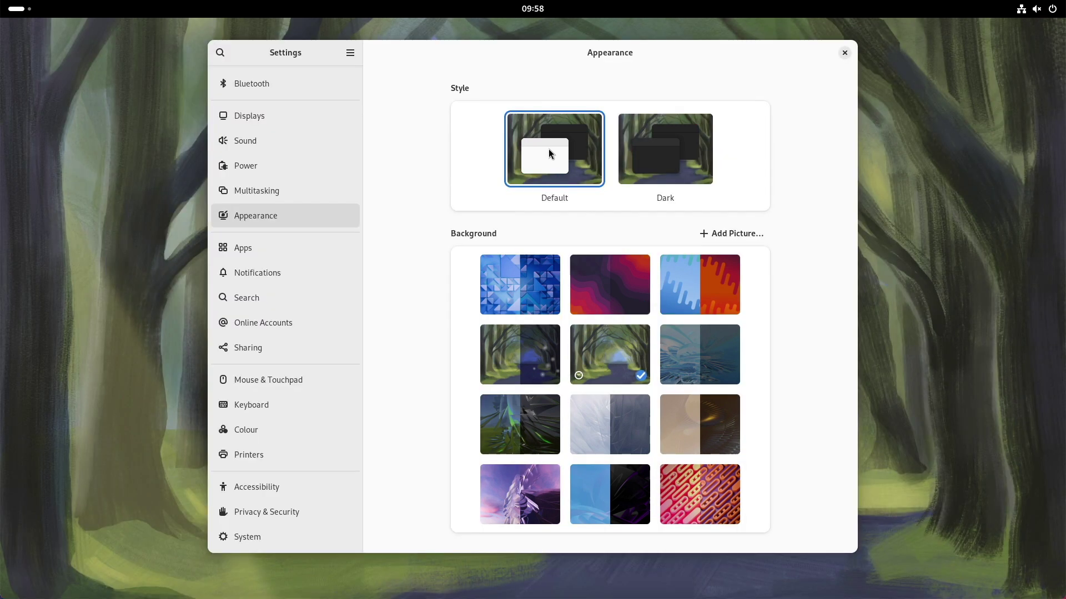
click(677, 149)
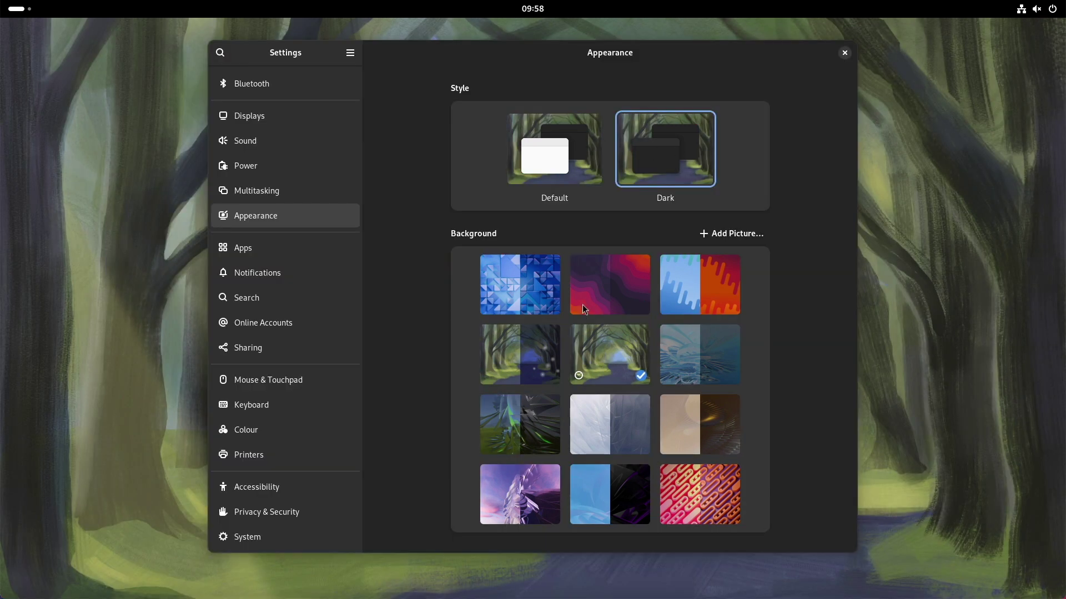
click(582, 305)
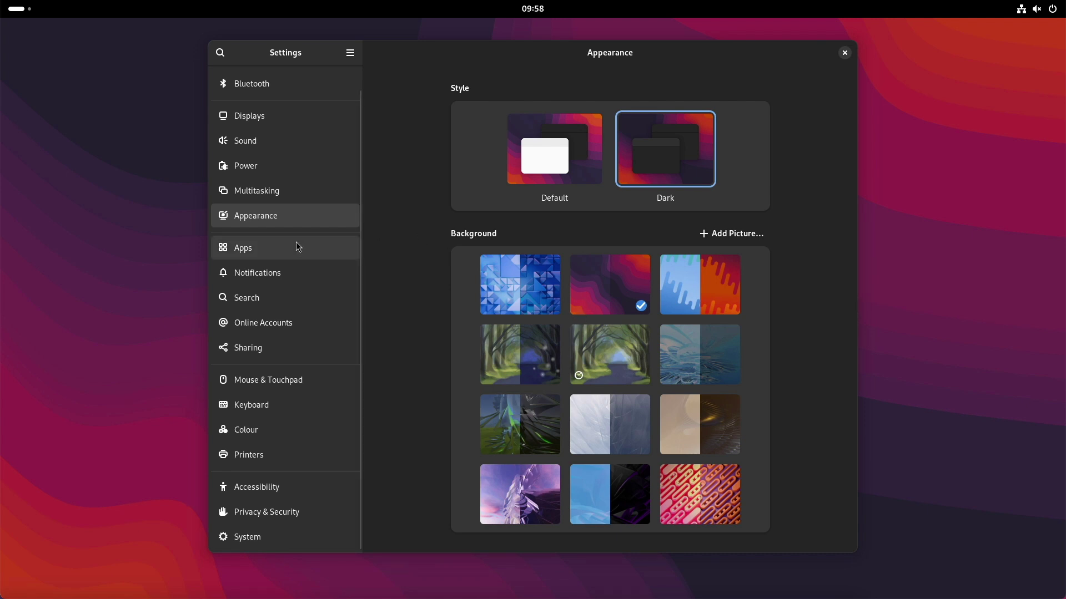
click(558, 161)
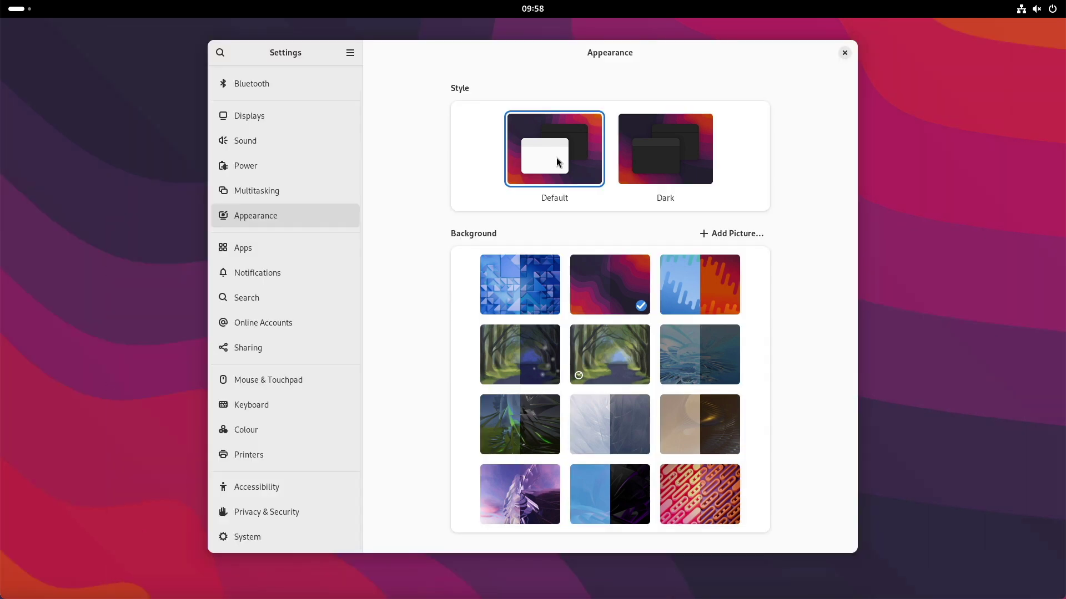
click(239, 536)
- Turn on Remote Desktop sharing with remote control allowed
click(500, 91)
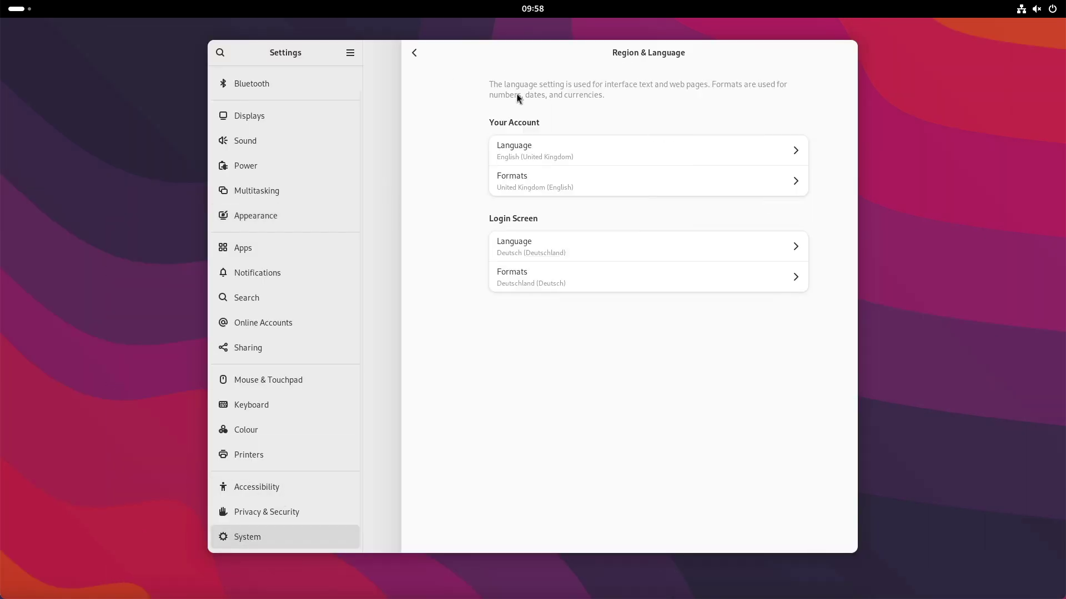
click(376, 54)
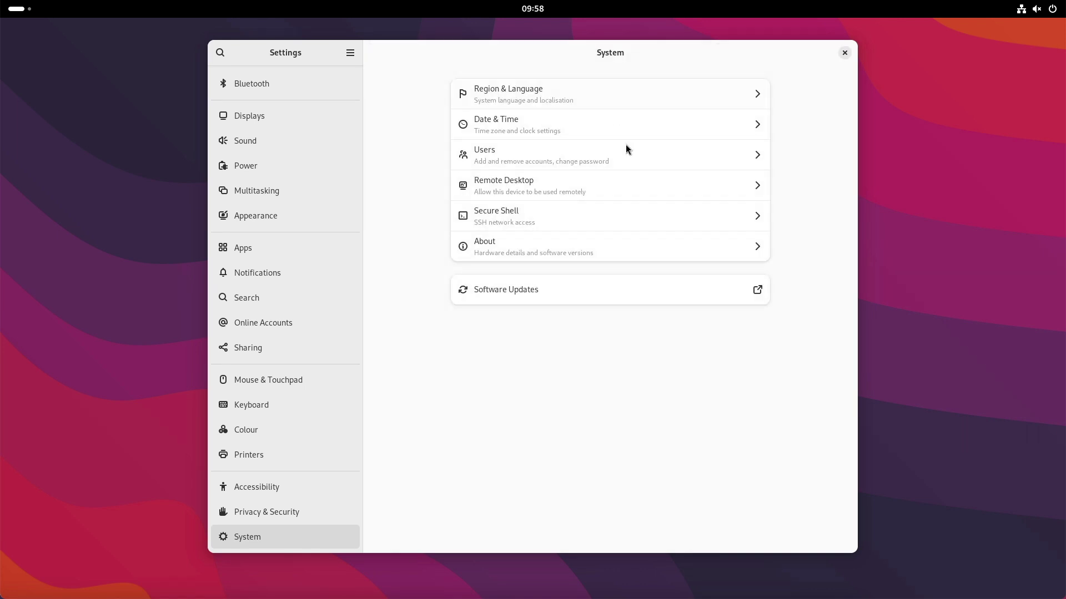
click(533, 188)
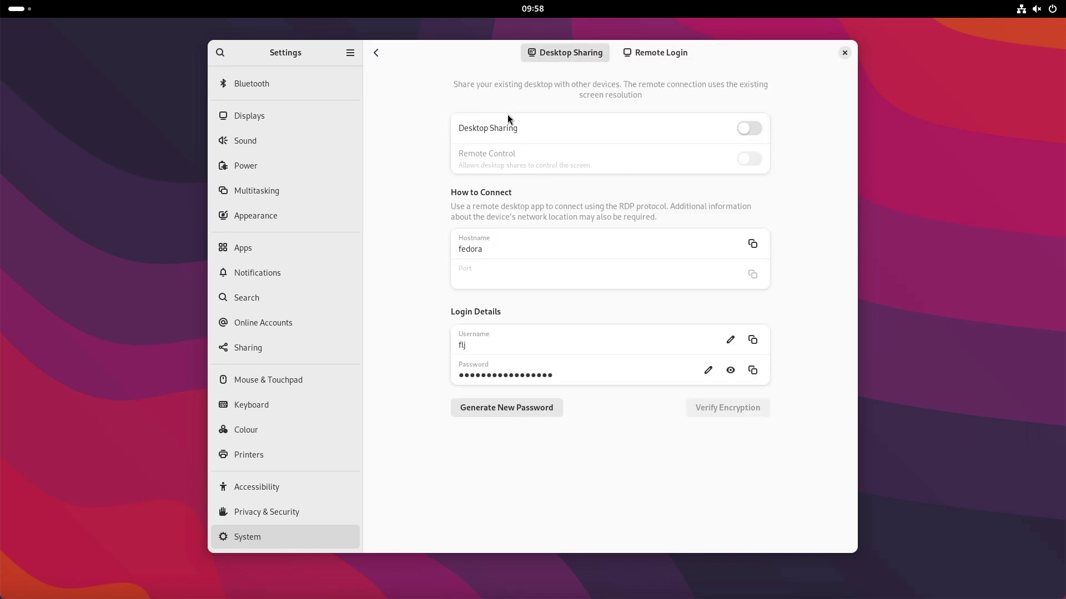
click(752, 129)
click(750, 160)
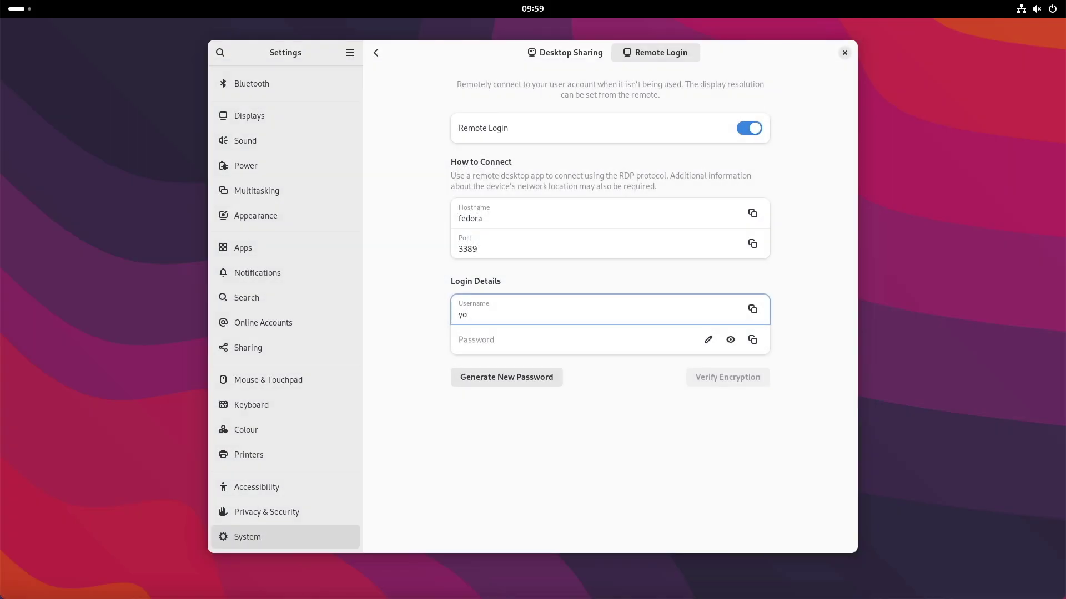
- Enter a Remote Login password, reveal and hide it, then turn Remote Login off
key(Tab)
key(Tab)
text(abc)
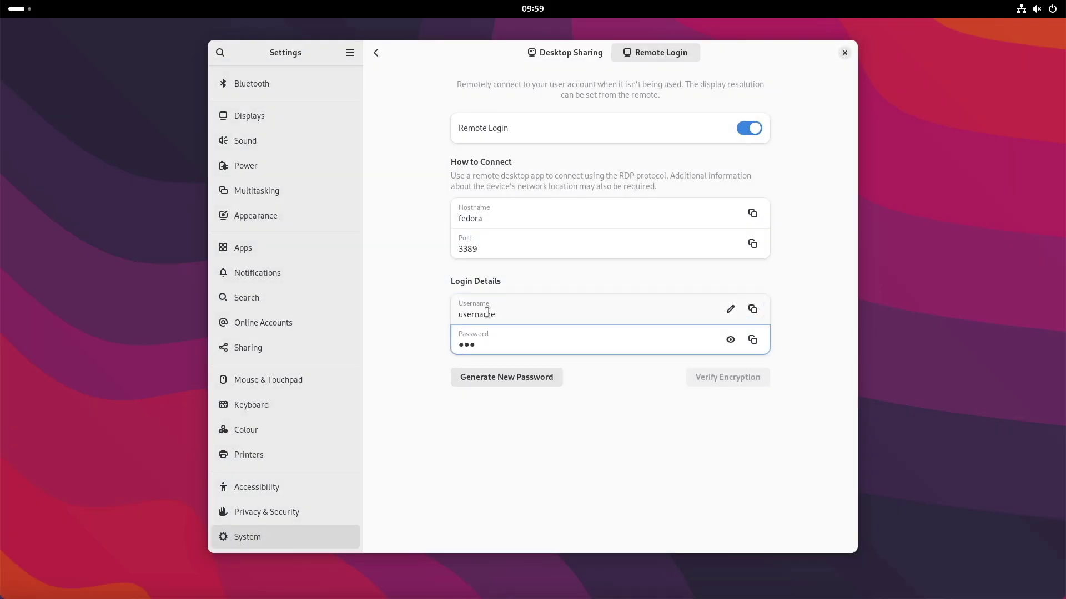
click(731, 339)
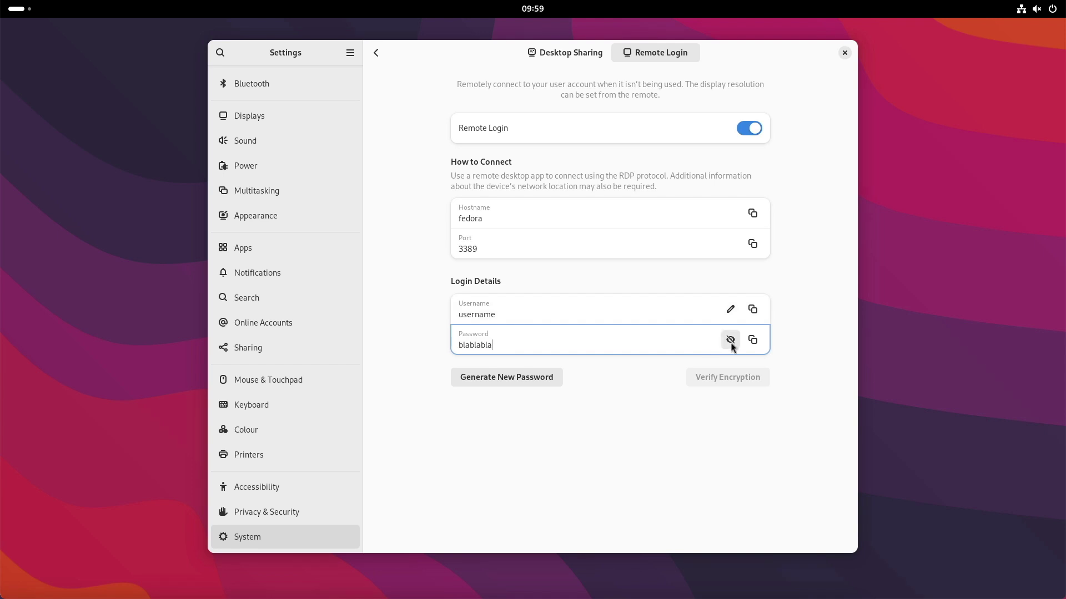
click(730, 340)
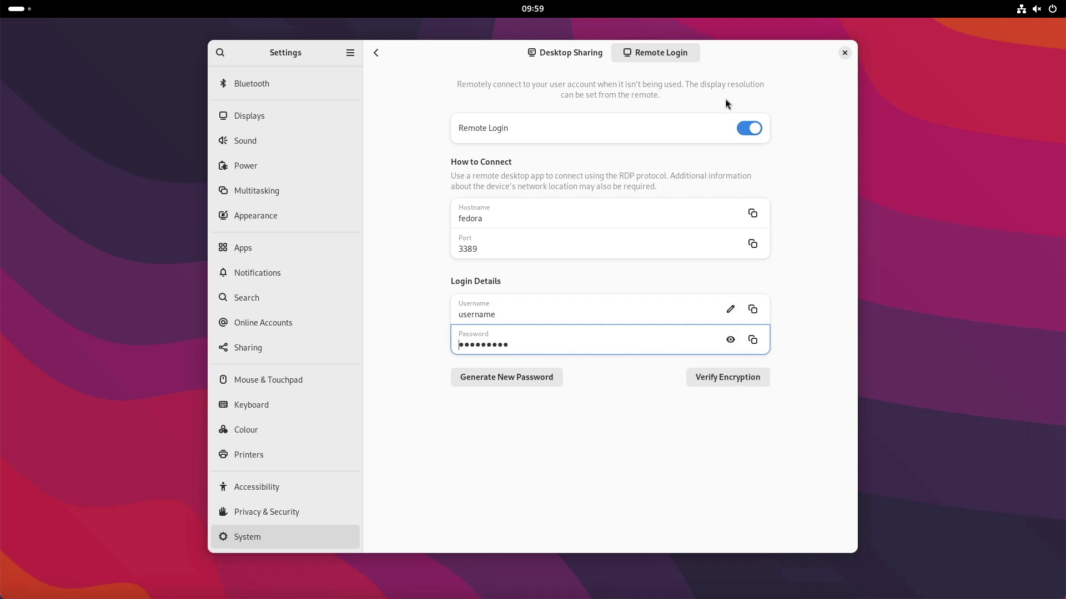
click(746, 128)
click(375, 53)
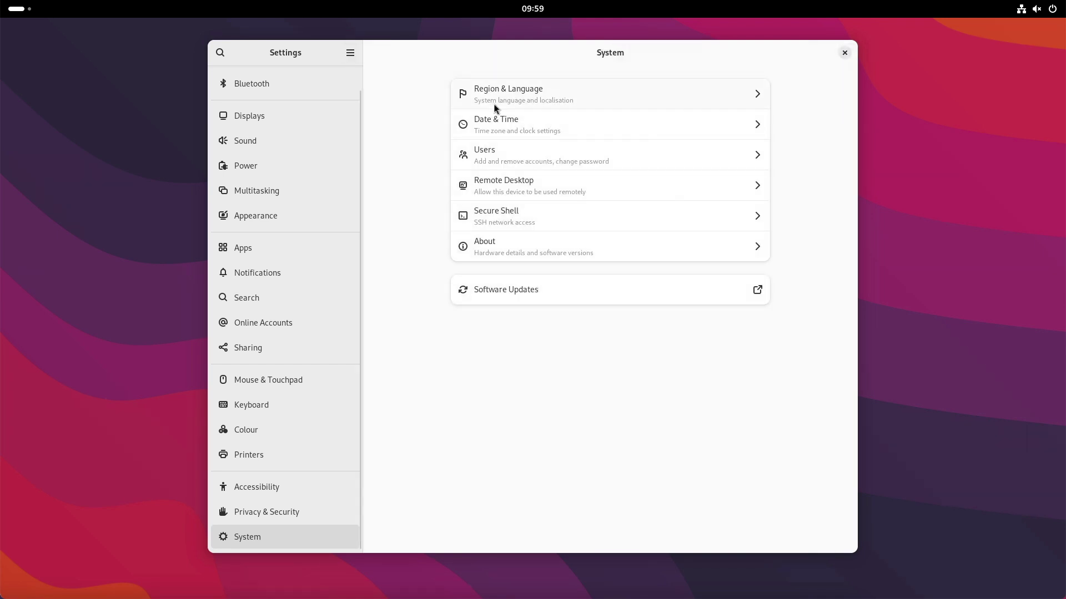
- Turn Secure Shell on with the administrator password, then switch it back off
click(494, 214)
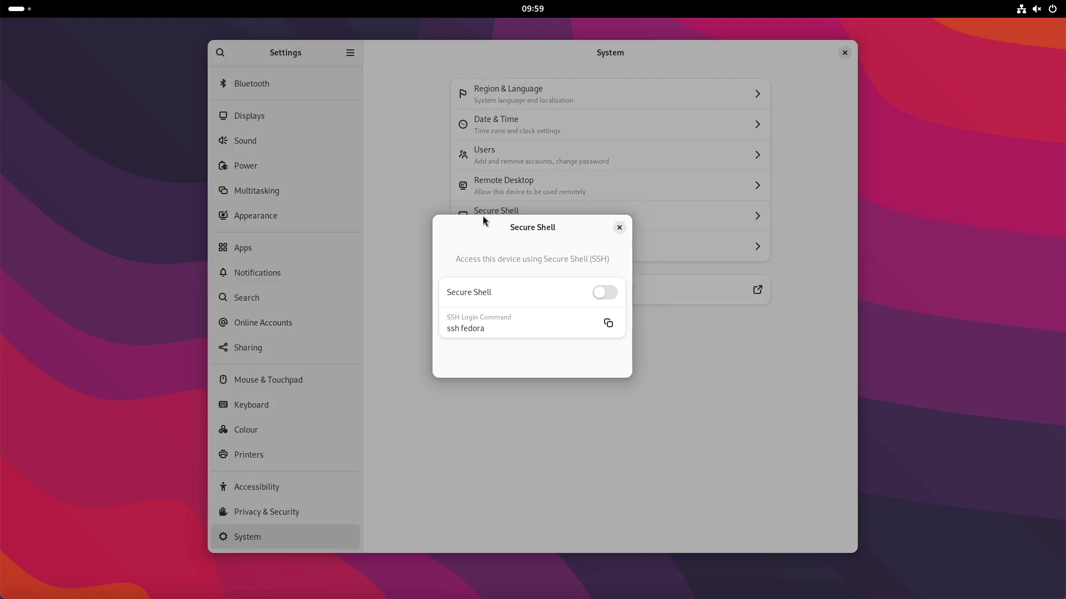
click(605, 293)
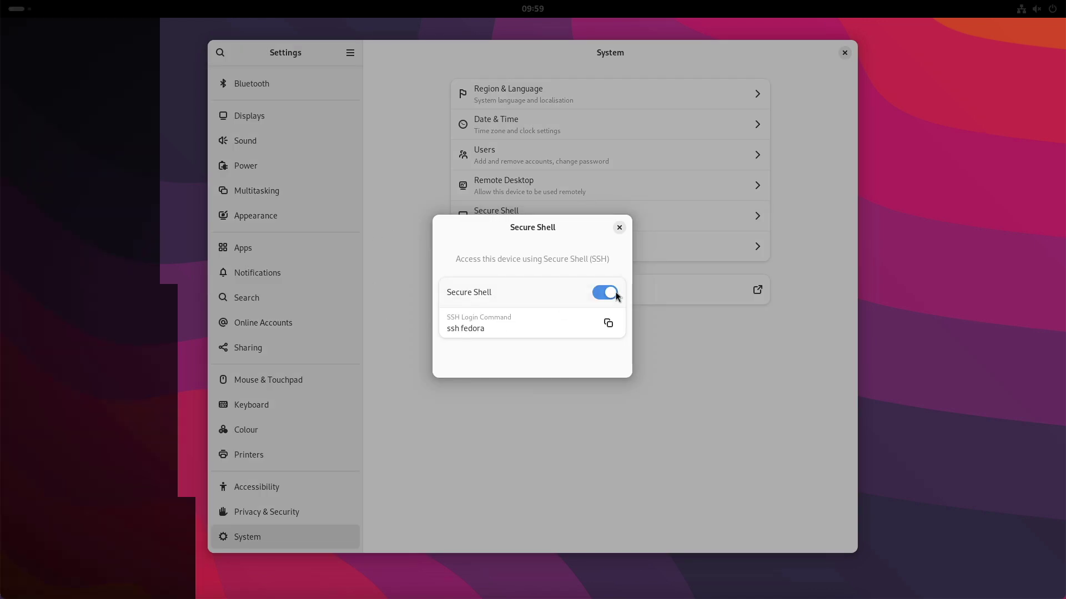
text(password)
key(Return)
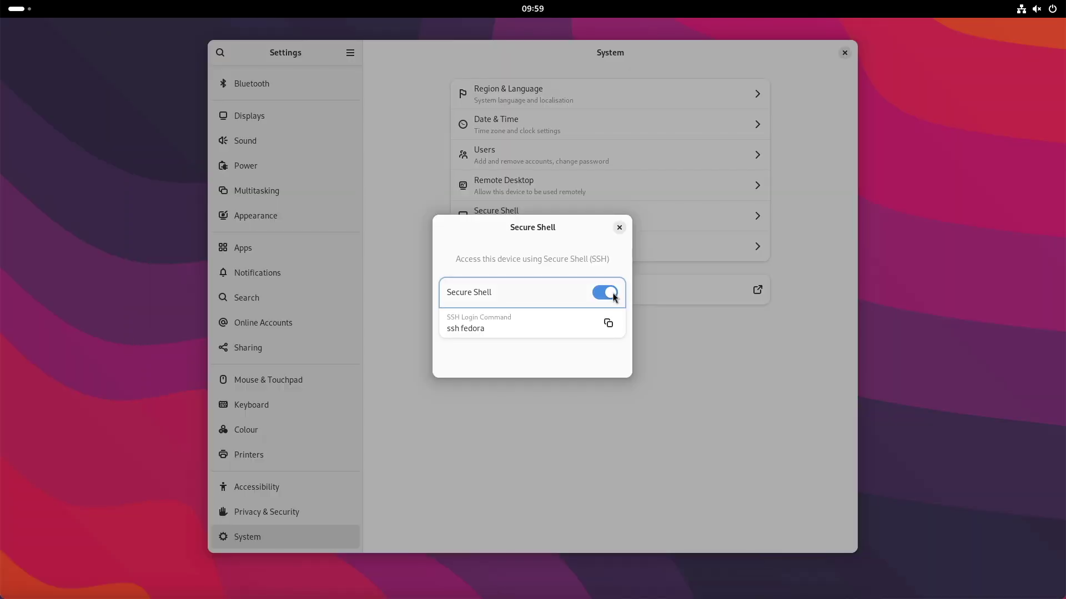
click(608, 293)
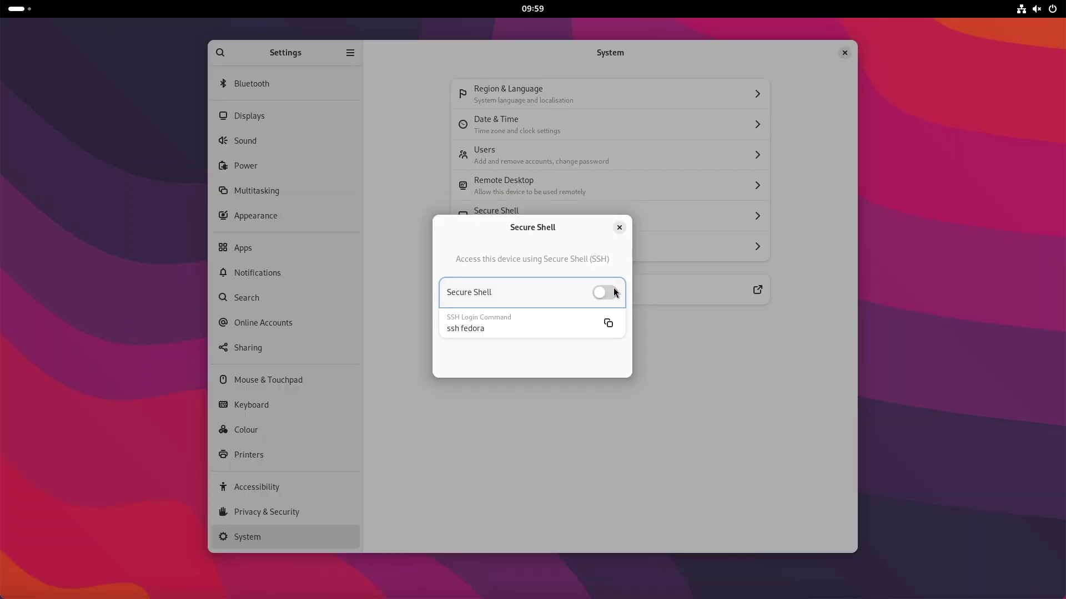
click(619, 227)
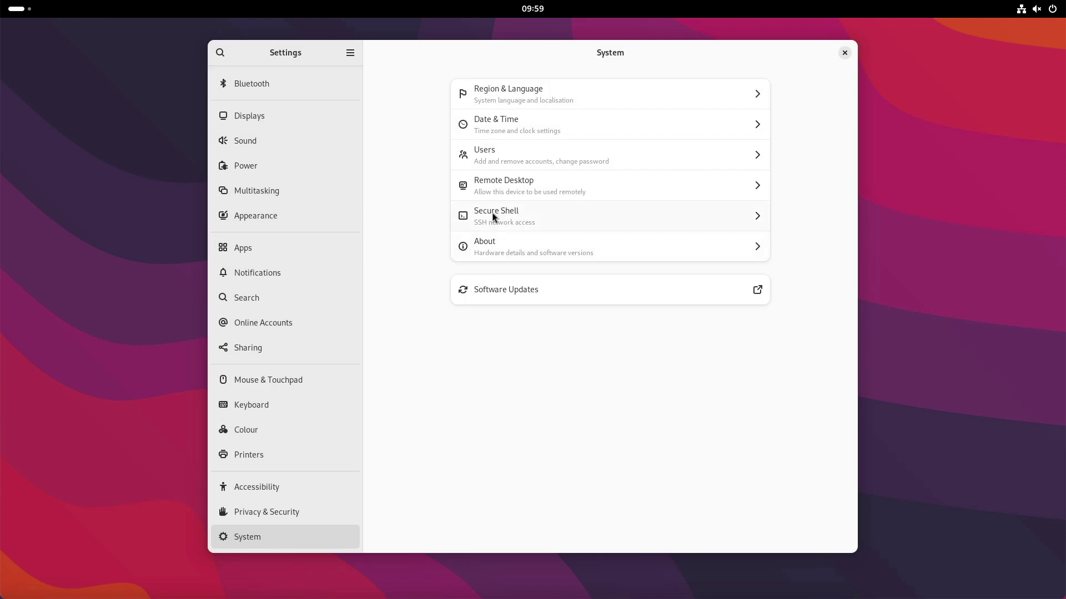
- Review the full System Details on the About page, then move to Privacy & Security
click(493, 258)
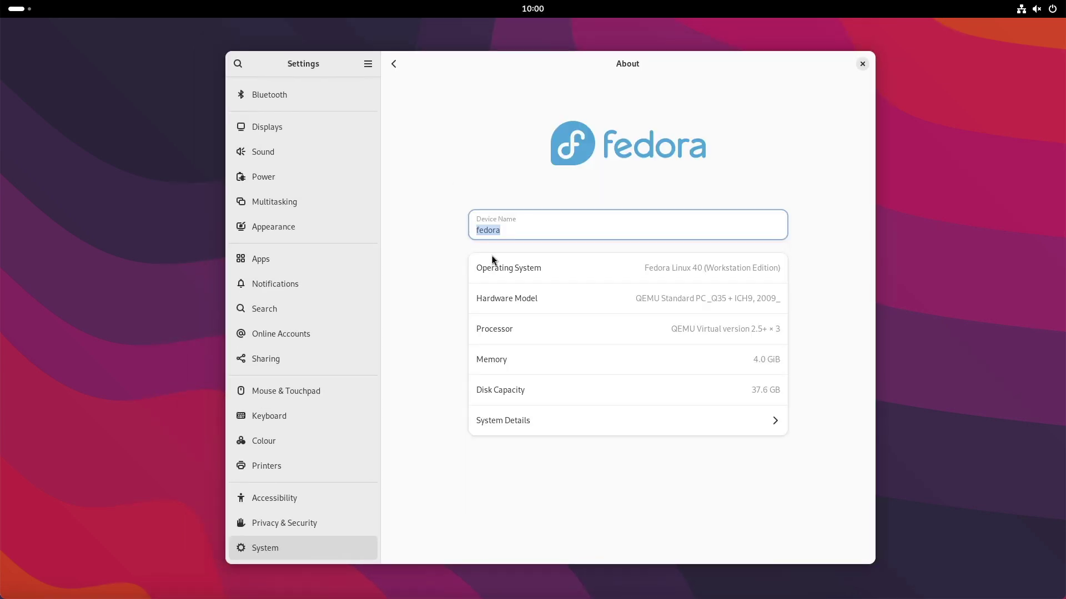
click(610, 420)
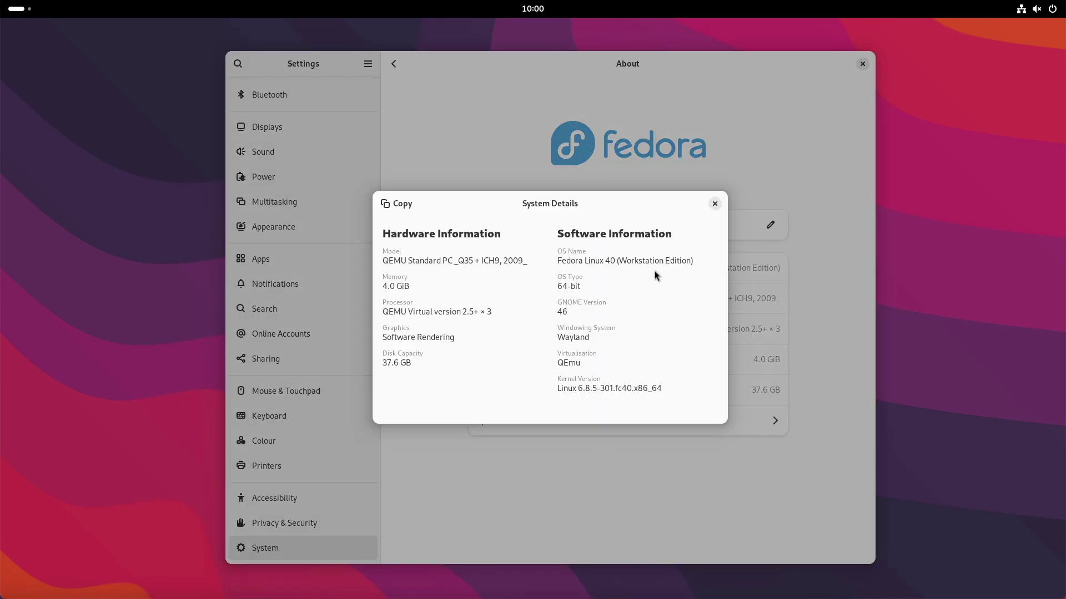
click(714, 204)
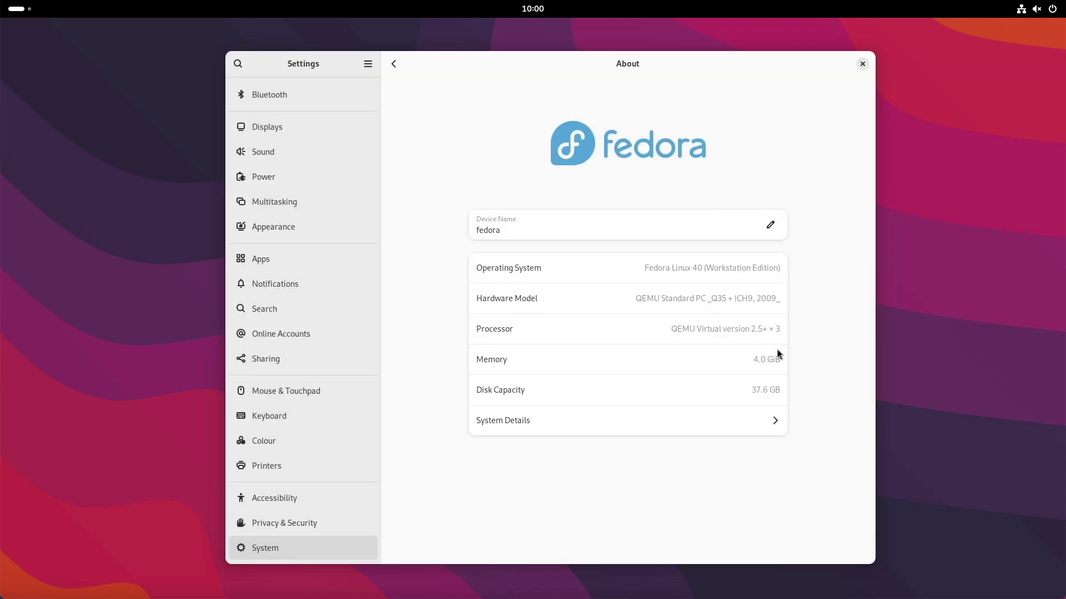
click(274, 523)
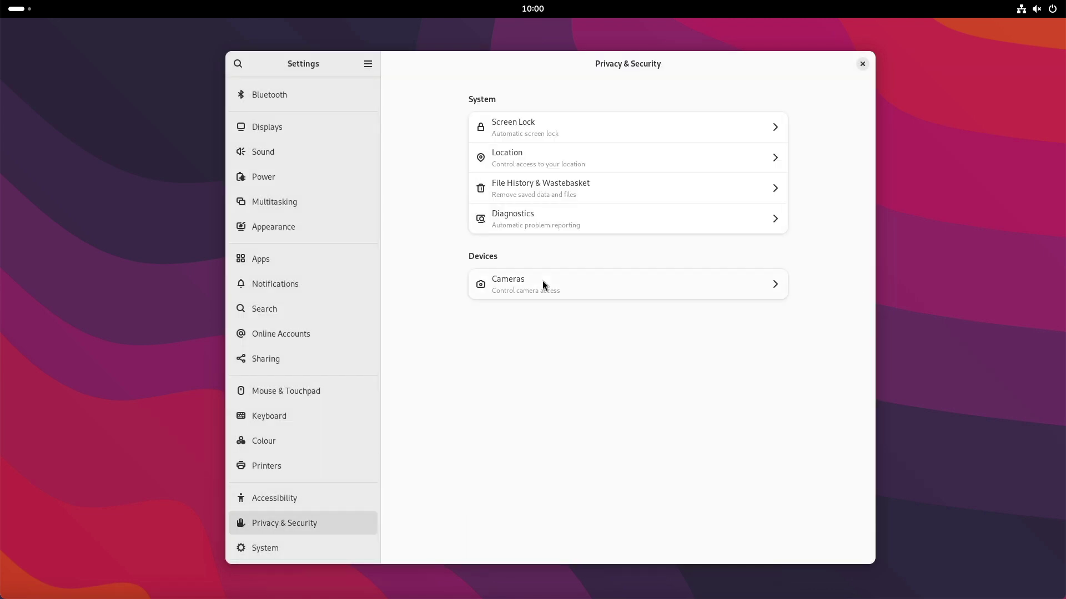
- Look through the Screen Lock, Location, Diagnostics and Cameras privacy pages
click(531, 122)
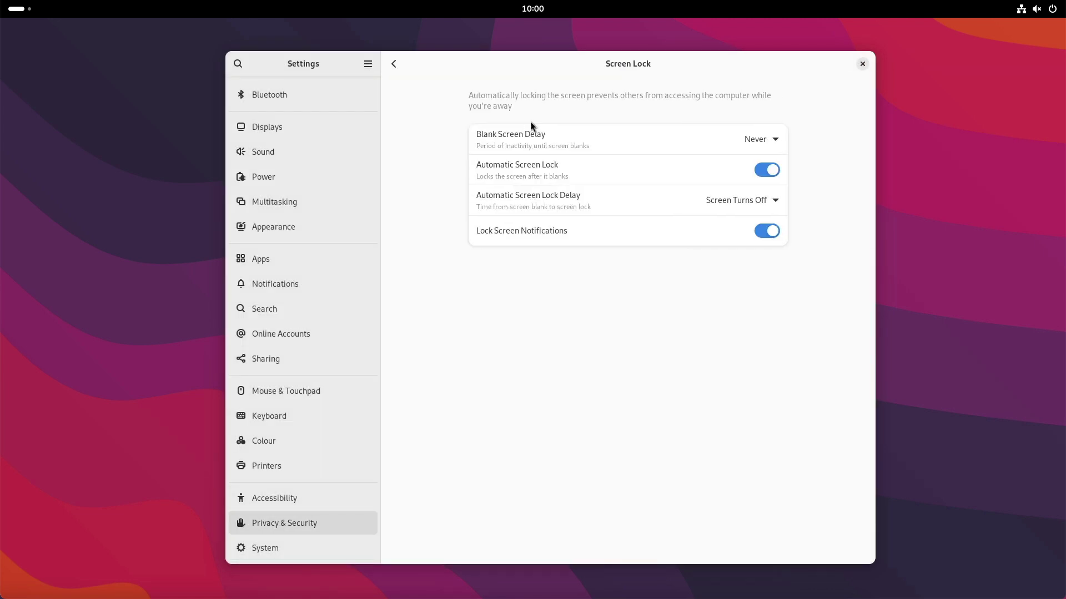
click(390, 64)
click(581, 164)
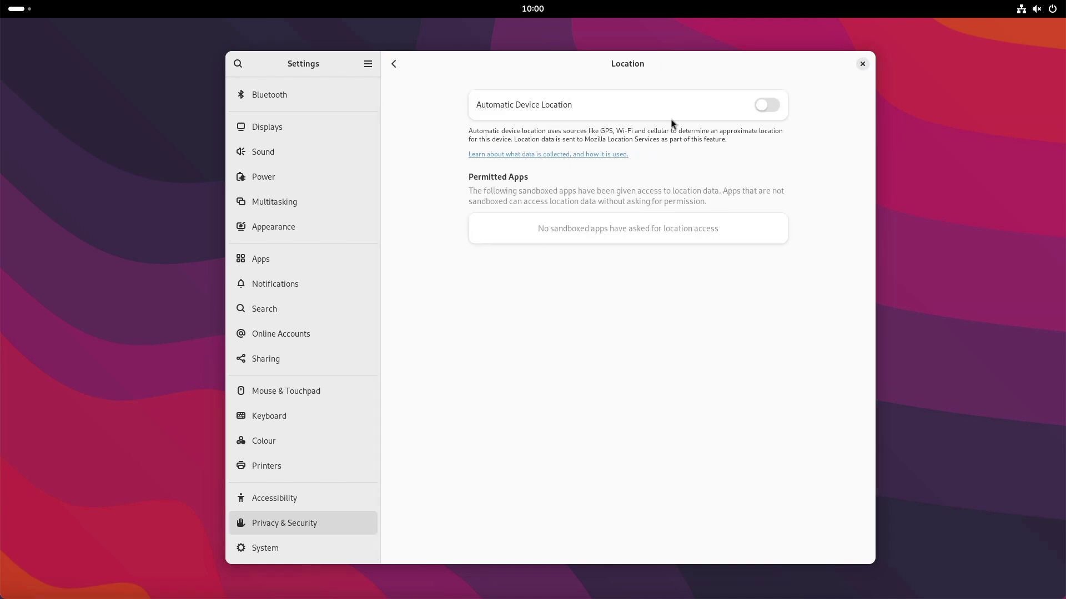
click(391, 65)
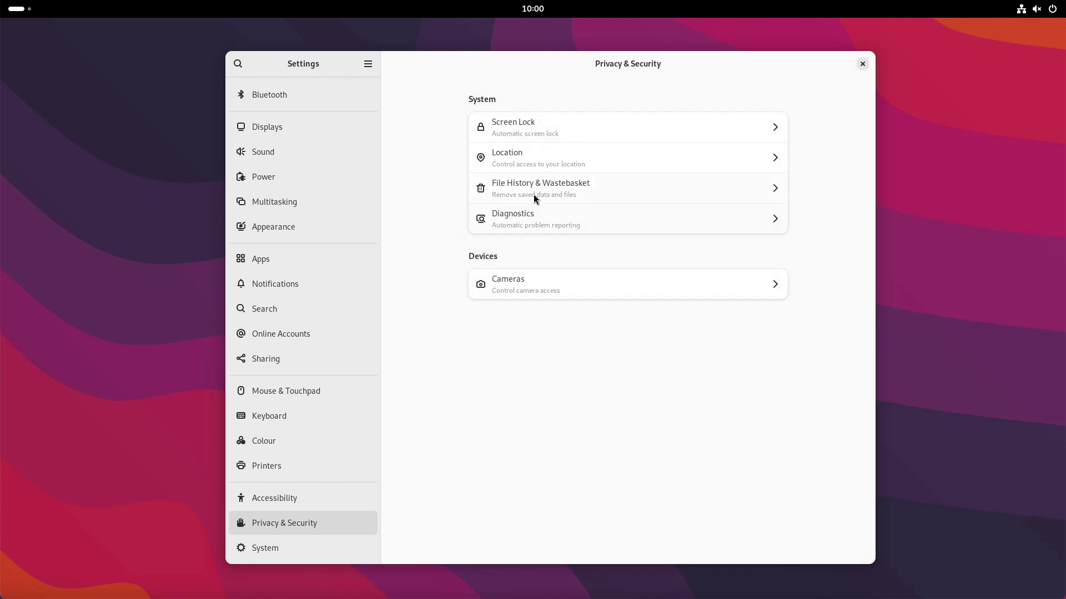
click(531, 216)
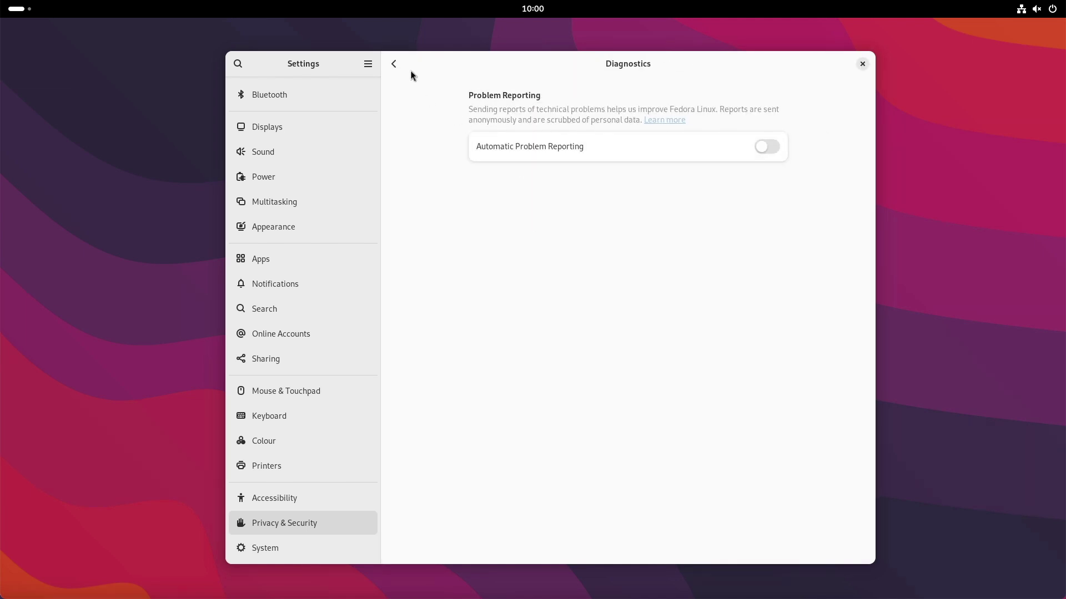
click(394, 64)
click(651, 298)
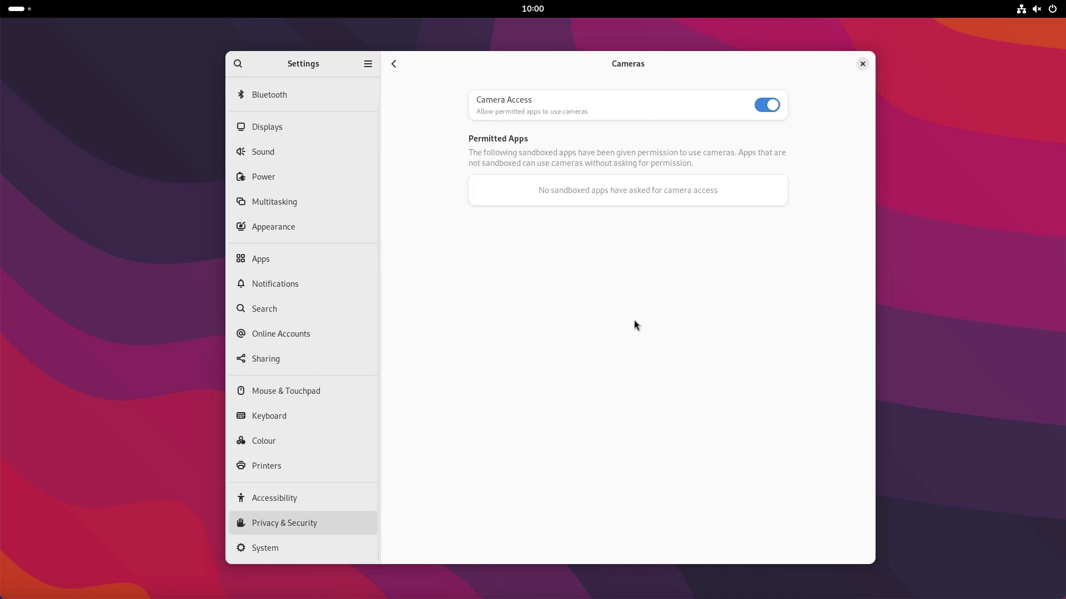
click(395, 64)
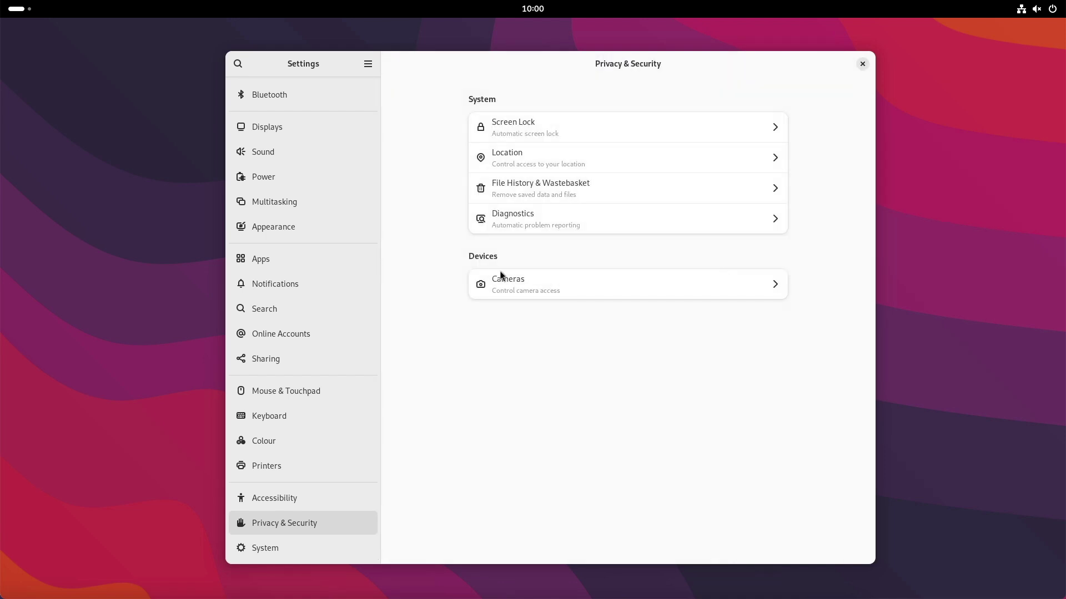
- View Accessibility's Seeing, Hearing, Typing, Pointing and Clicking, and Zoom sections, then Online Accounts
click(268, 468)
click(272, 500)
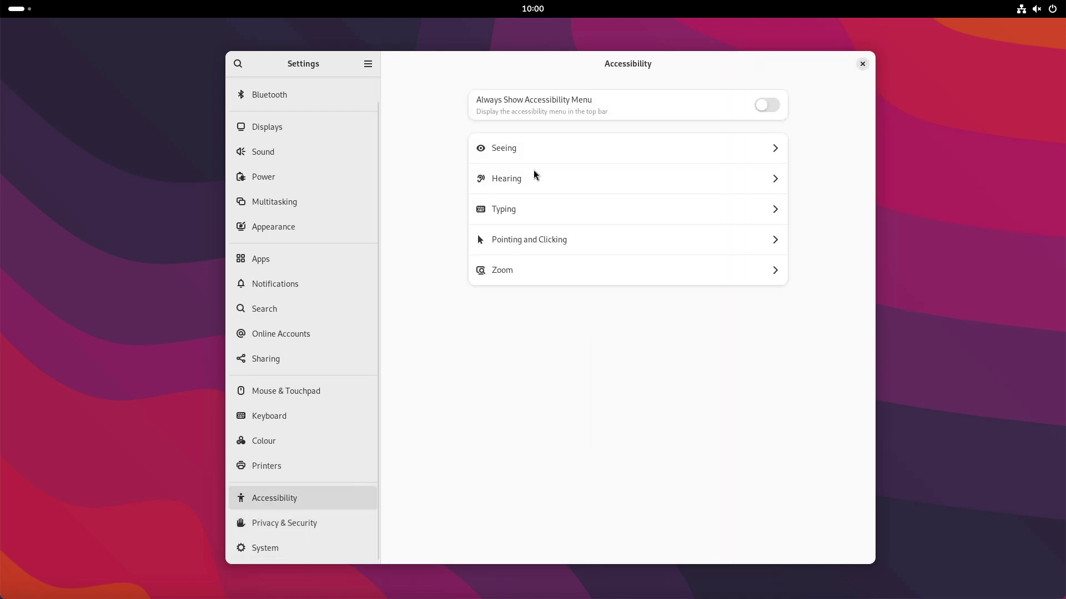
click(534, 145)
click(394, 64)
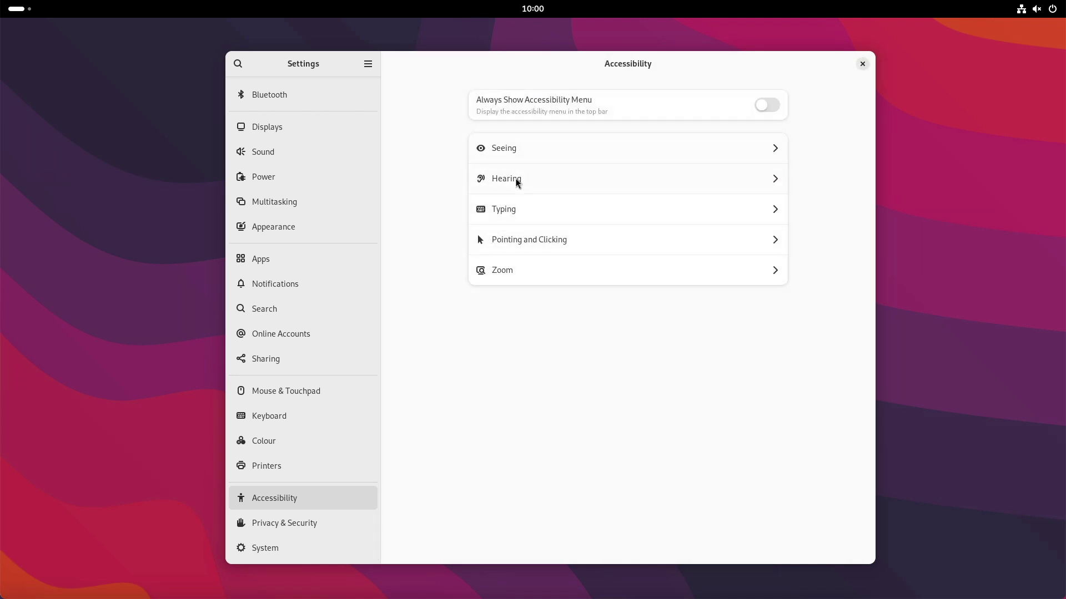
click(518, 178)
click(393, 66)
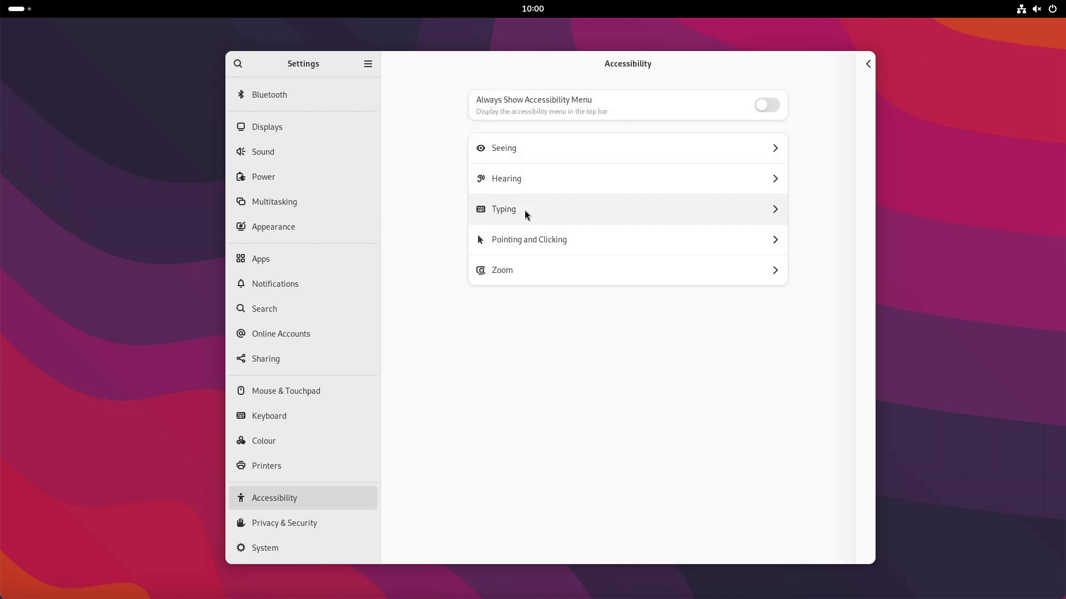
click(527, 213)
click(393, 63)
click(477, 240)
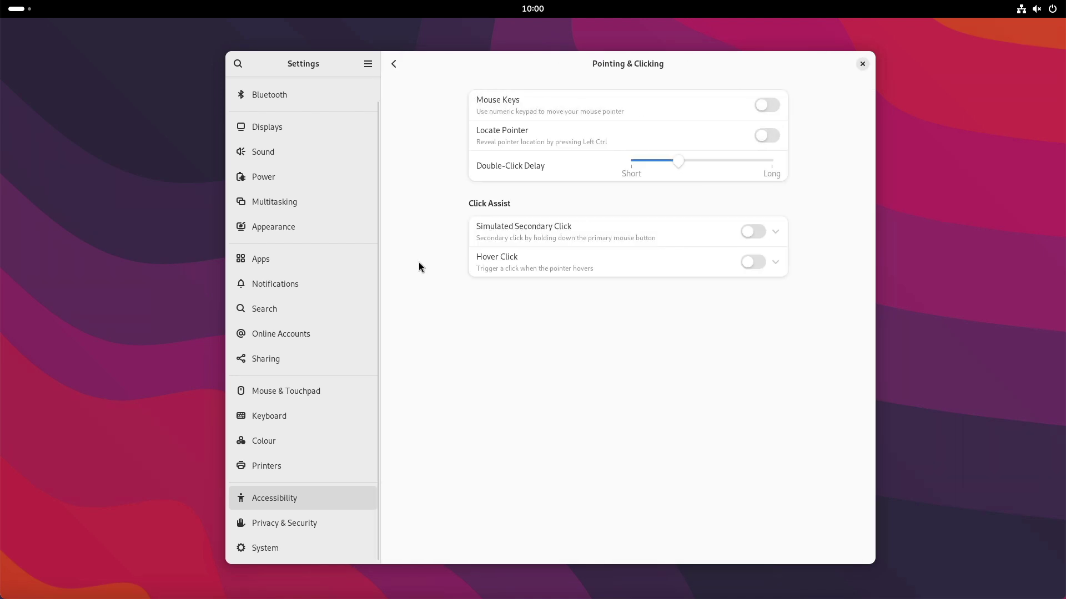
click(395, 65)
click(506, 272)
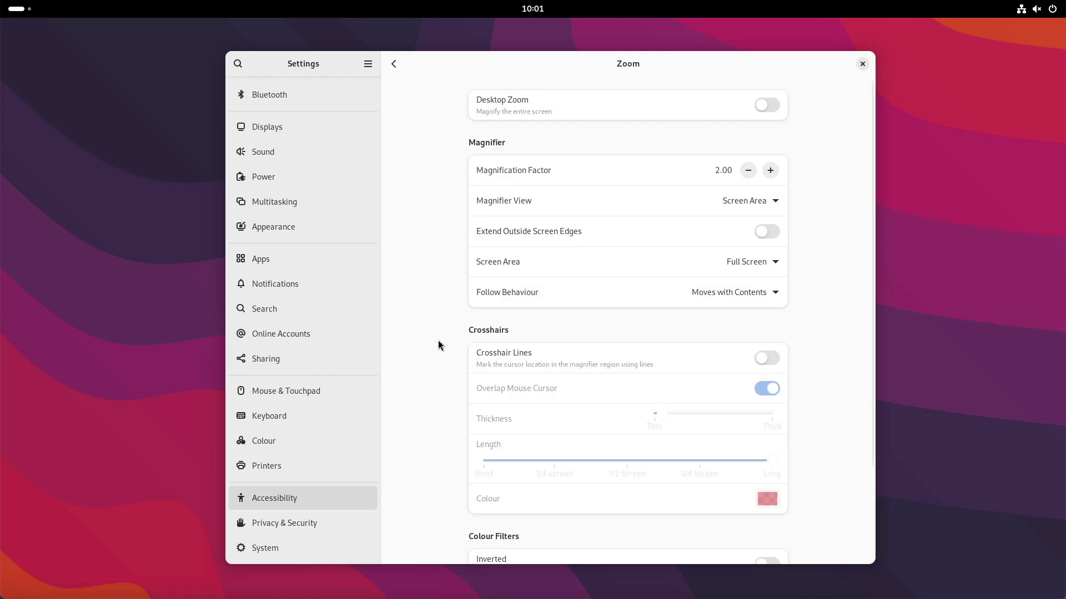
click(396, 63)
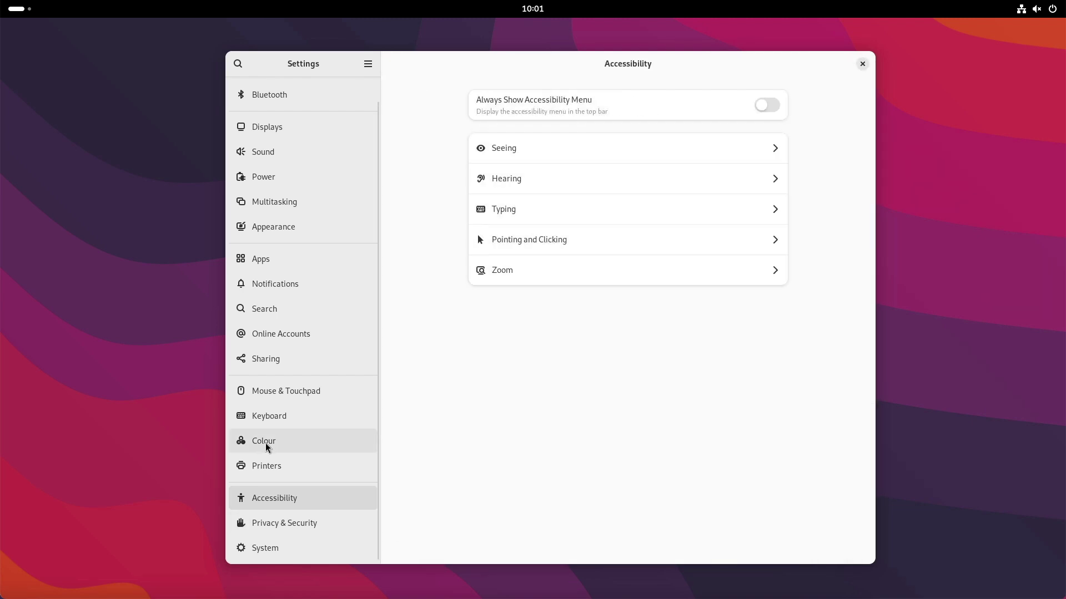
click(280, 335)
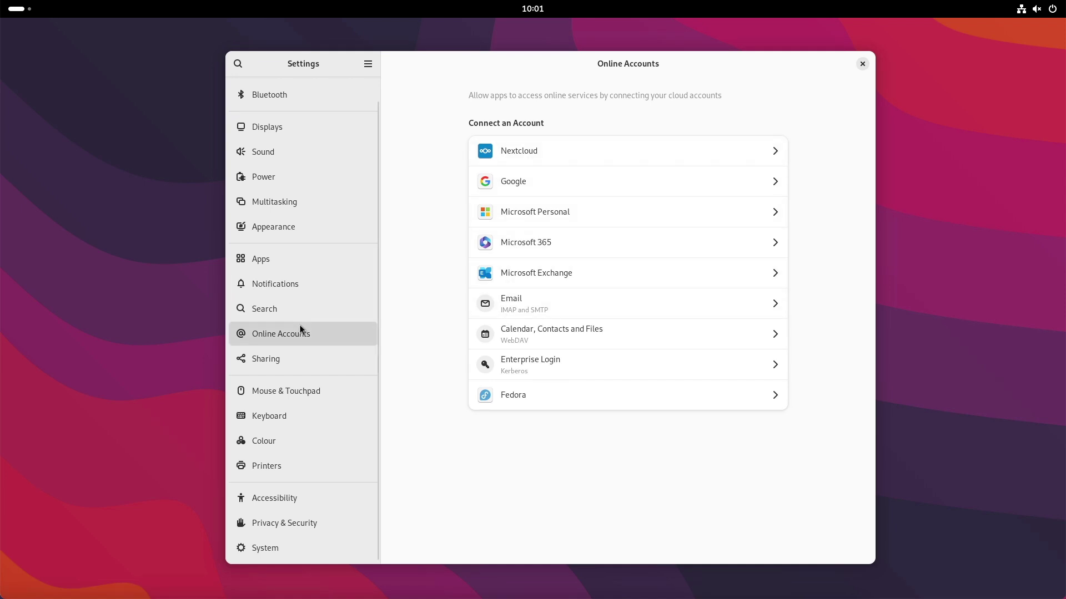
- Back out of Microsoft 365, choose Microsoft Personal, and start its browser Sign In
click(511, 244)
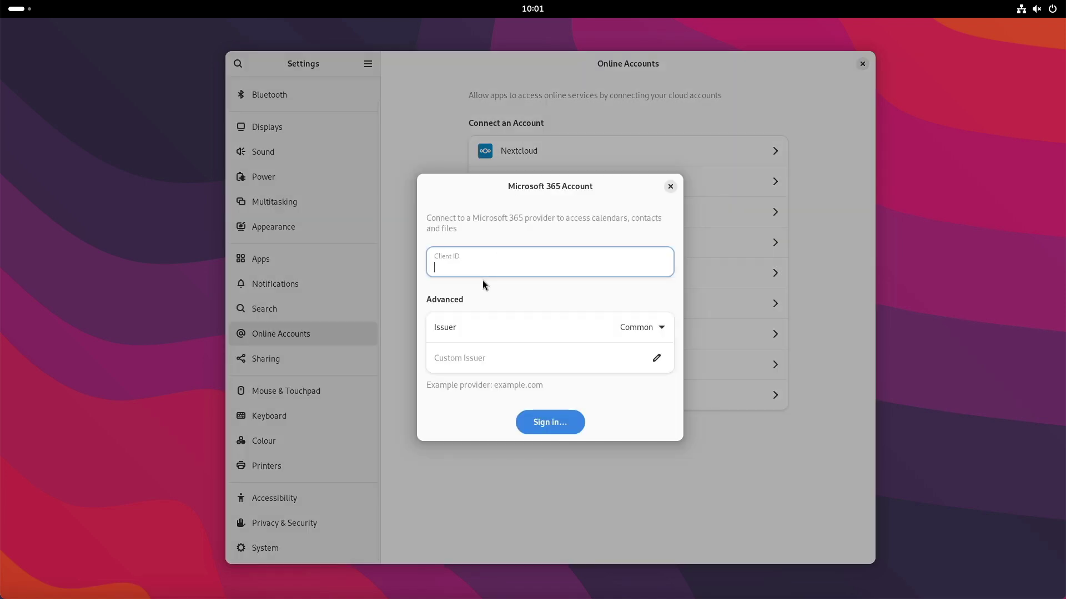
click(669, 187)
click(522, 212)
click(546, 393)
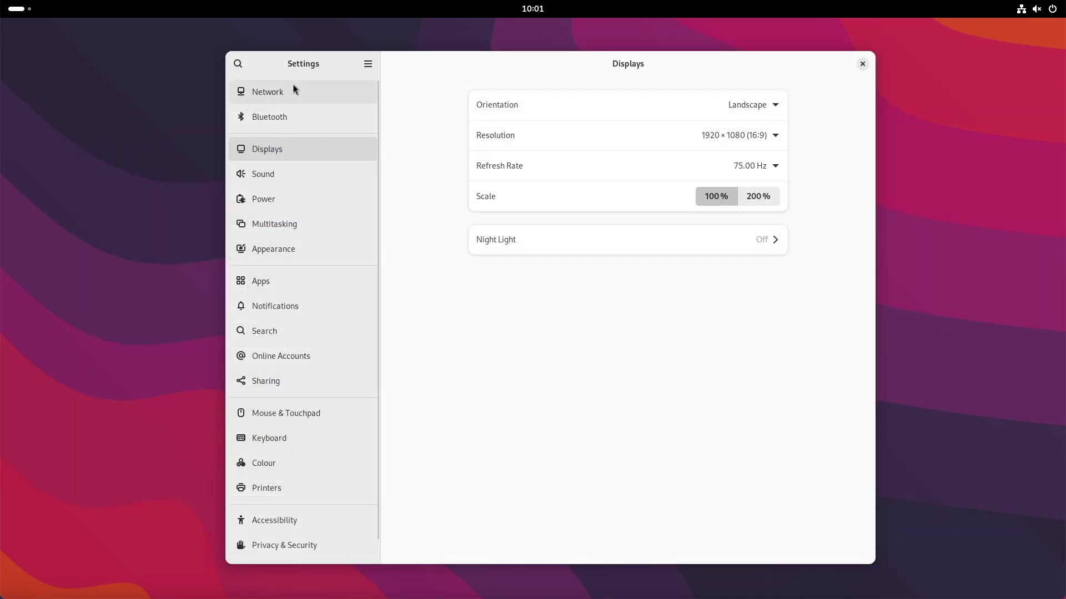
- In Network, view the wired connection's Details, then cancel without changing anything
click(294, 90)
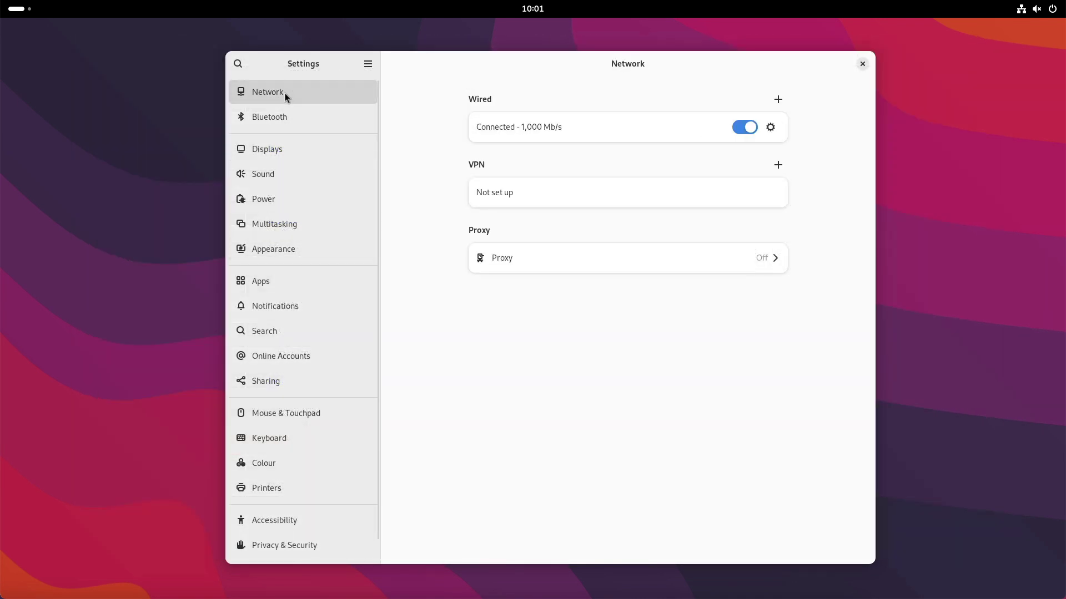
click(769, 128)
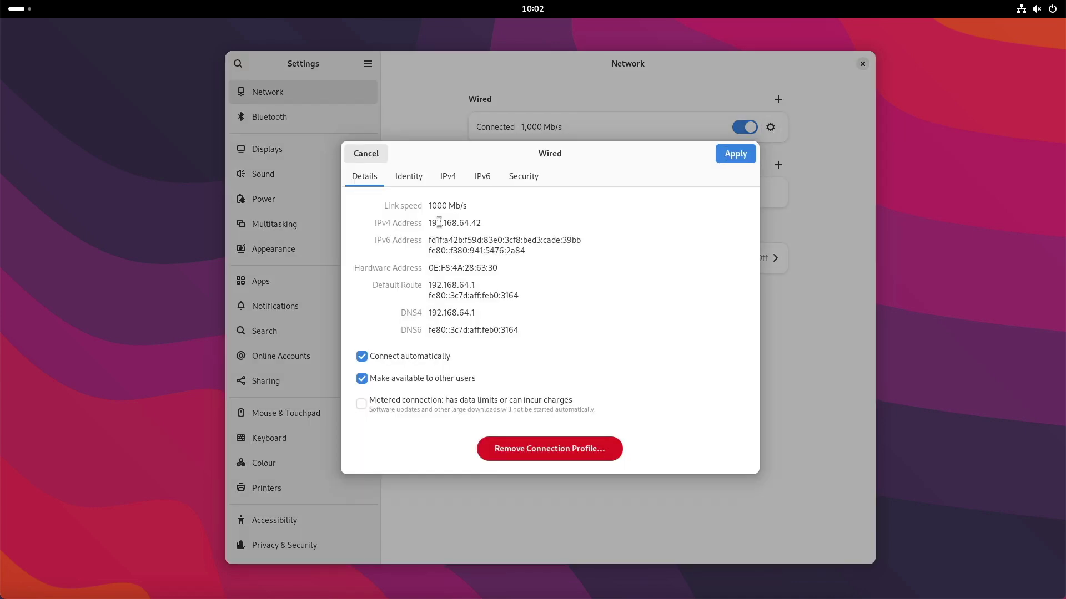
click(365, 154)
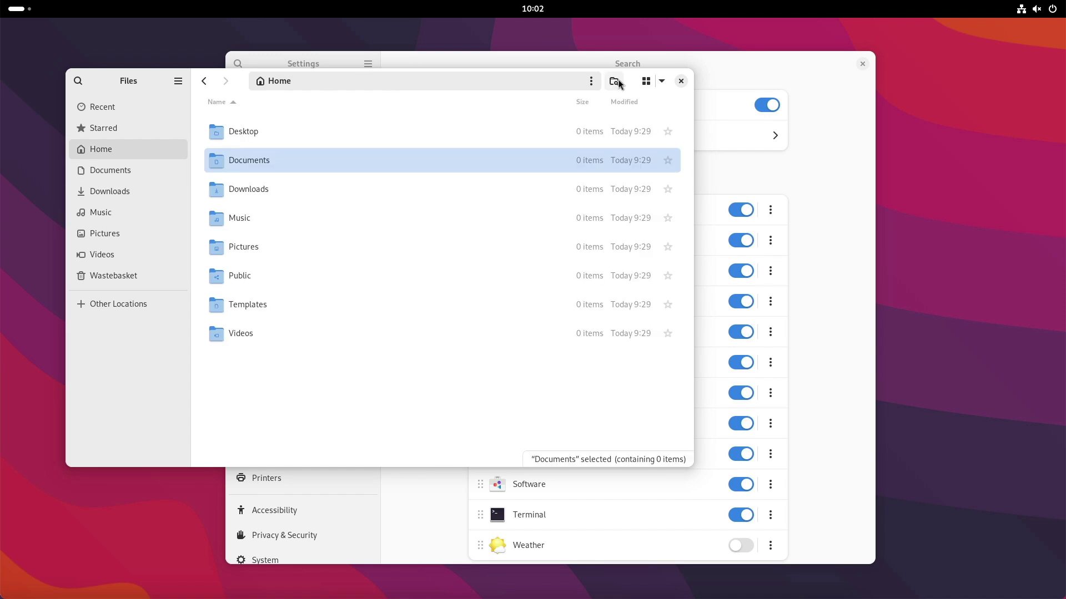
- Glance at the sort options and the /home path bar, then start a search in Home
click(663, 79)
click(664, 80)
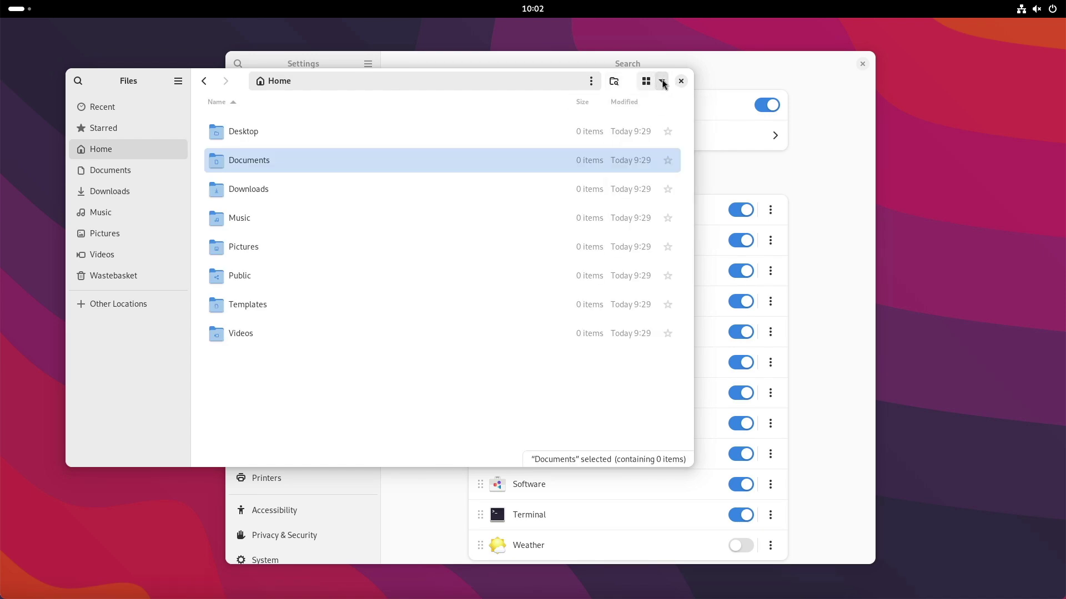
click(325, 83)
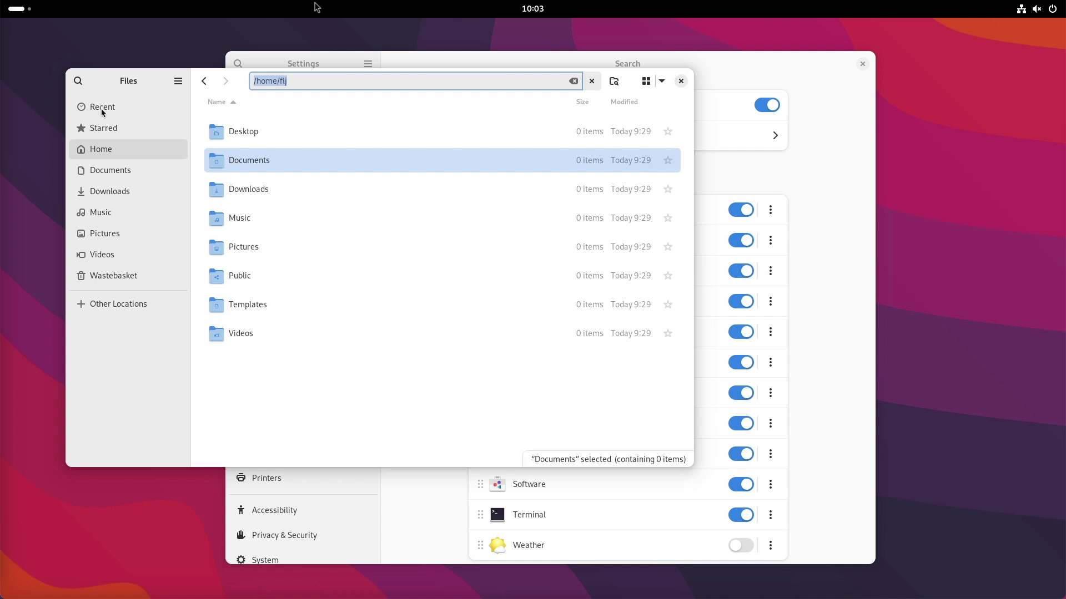
click(615, 83)
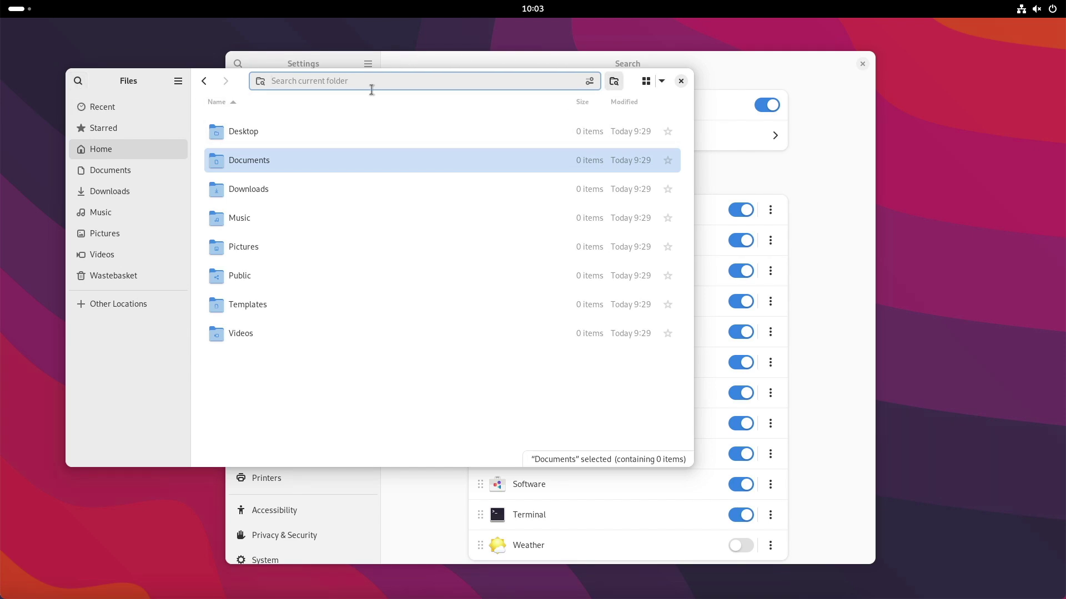
- Rubber-band select the Music through Videos folders and resize the Files window lower
click(684, 460)
drag(688, 463, 295, 226)
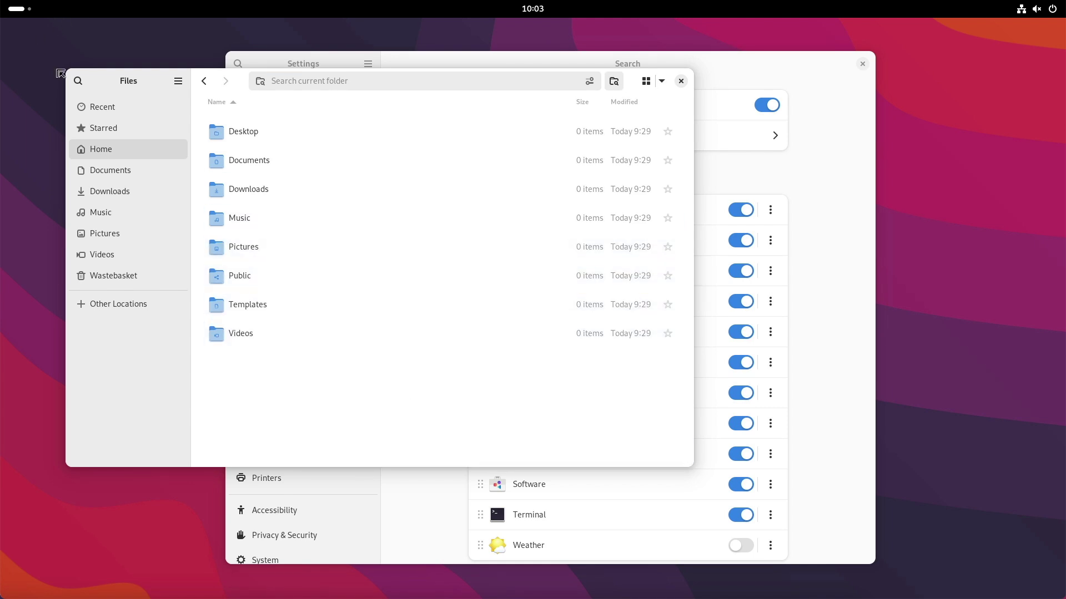
drag(64, 70, 66, 120)
- From quick settings, turn Dark Style on and back off, with Settings in front
click(1049, 9)
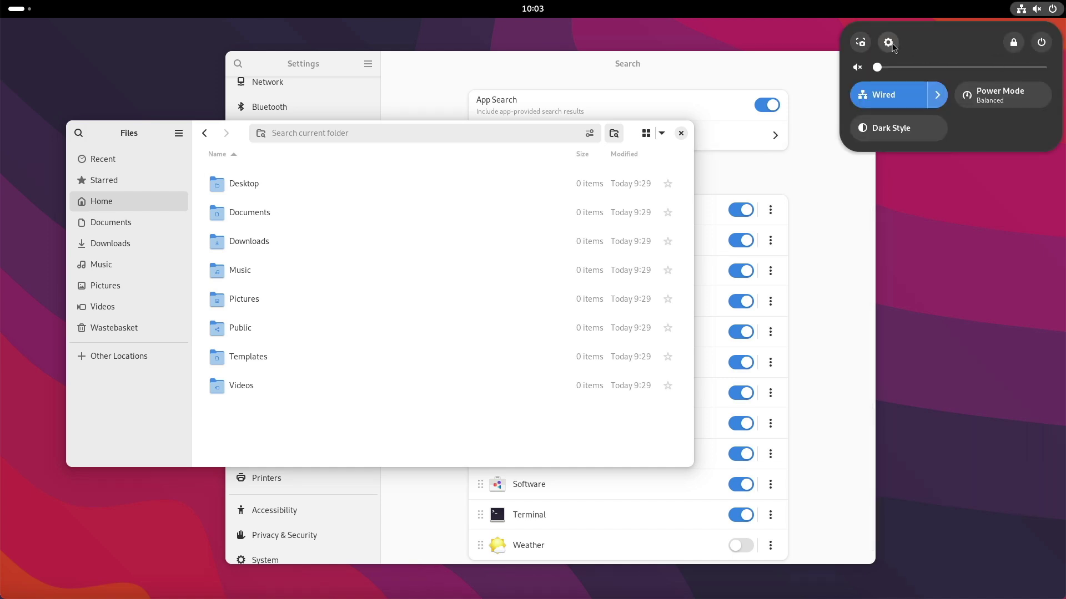
click(888, 42)
click(1036, 9)
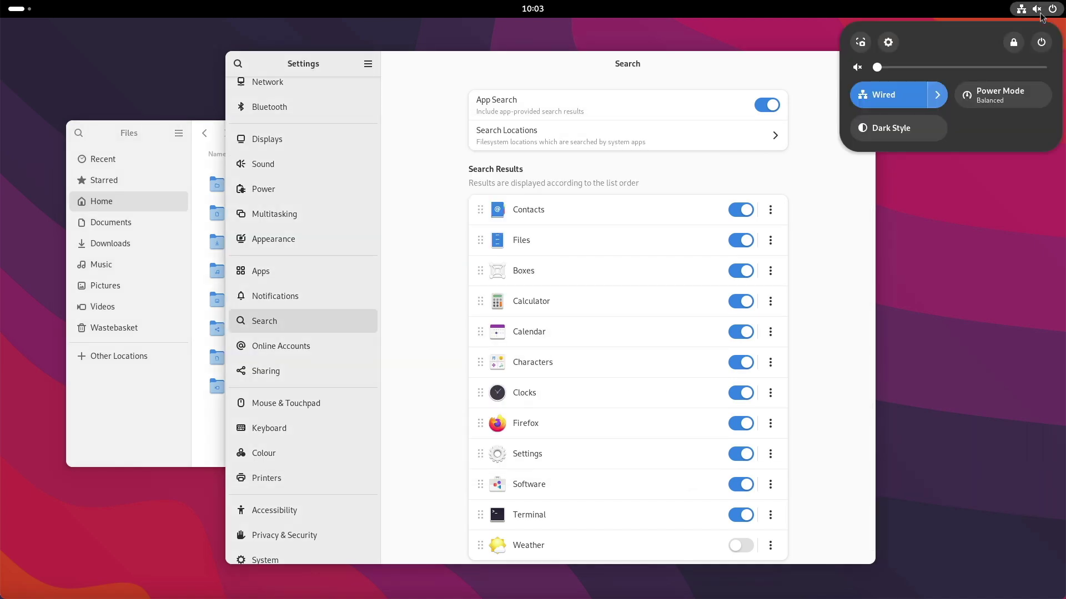
click(901, 132)
click(901, 133)
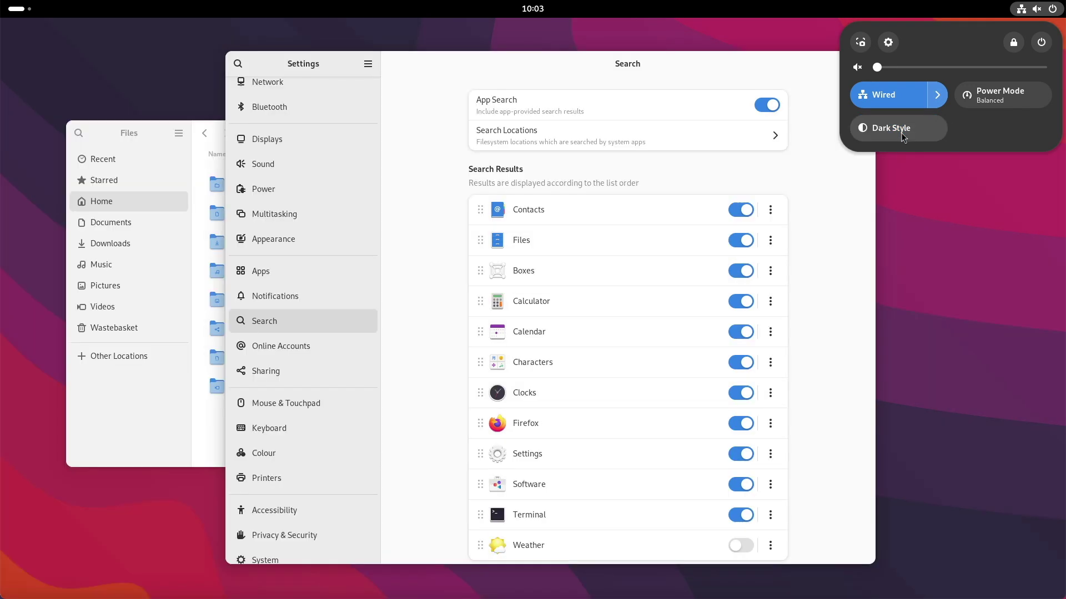
click(970, 188)
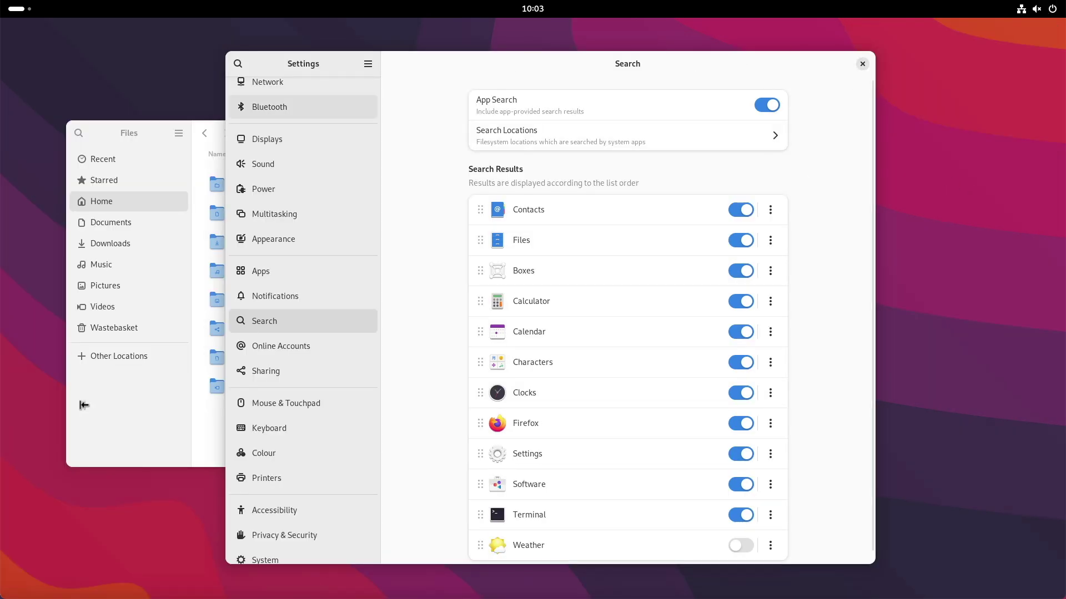
- From Activities, open the app grid, browse the Utilities folder pages, then close the folder
click(20, 10)
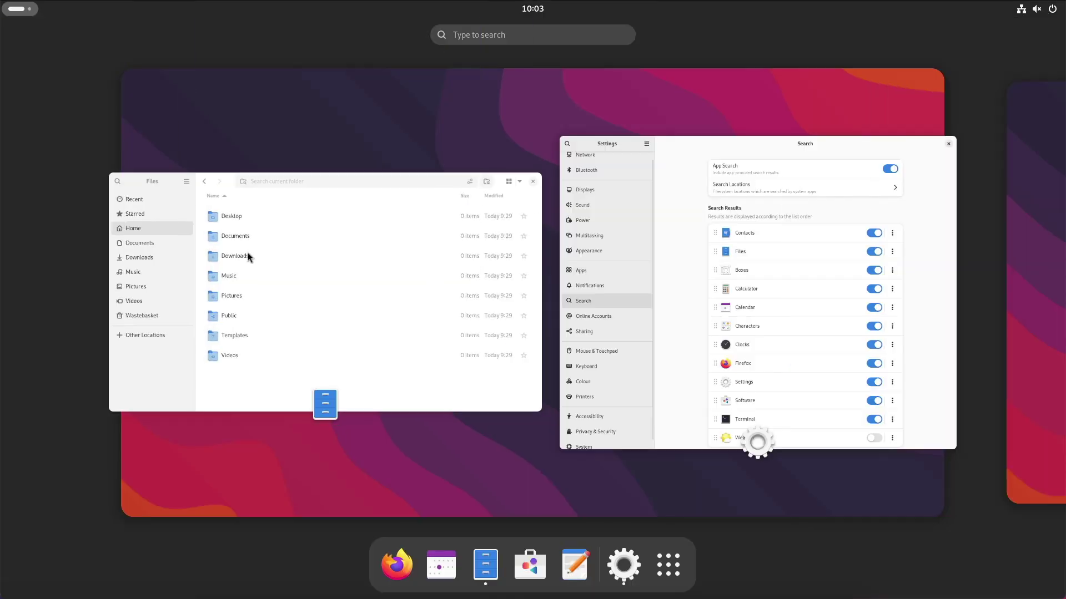
click(668, 565)
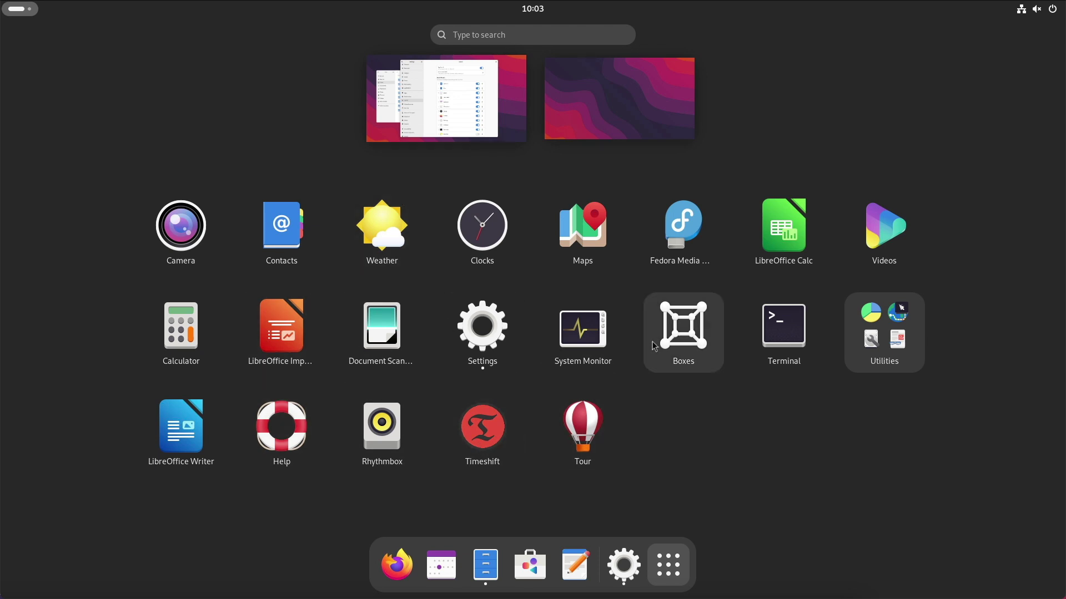
click(882, 345)
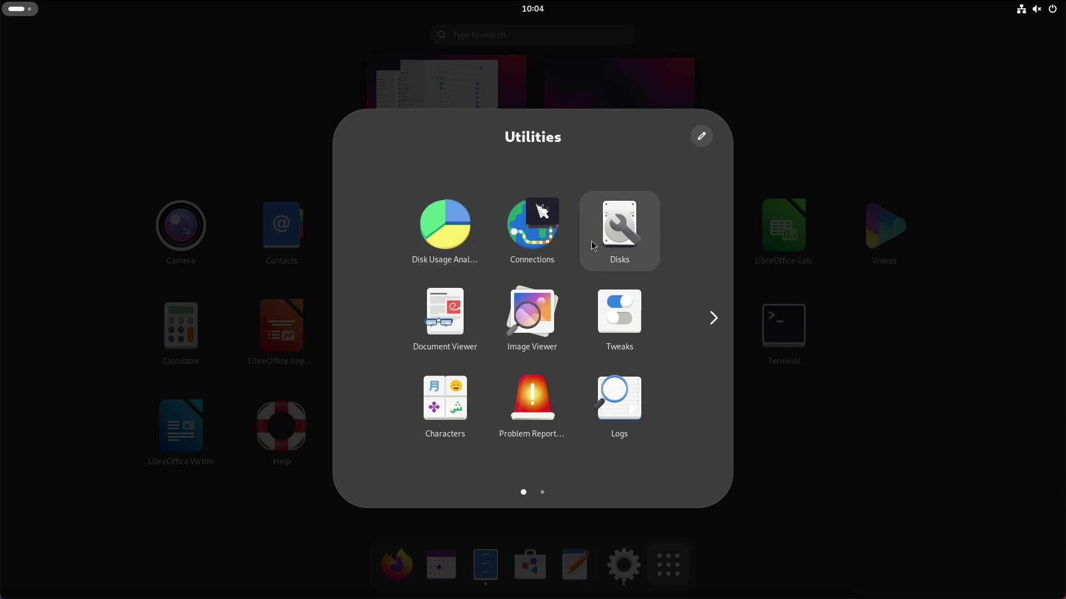
scroll(604, 240, down, 1)
click(255, 283)
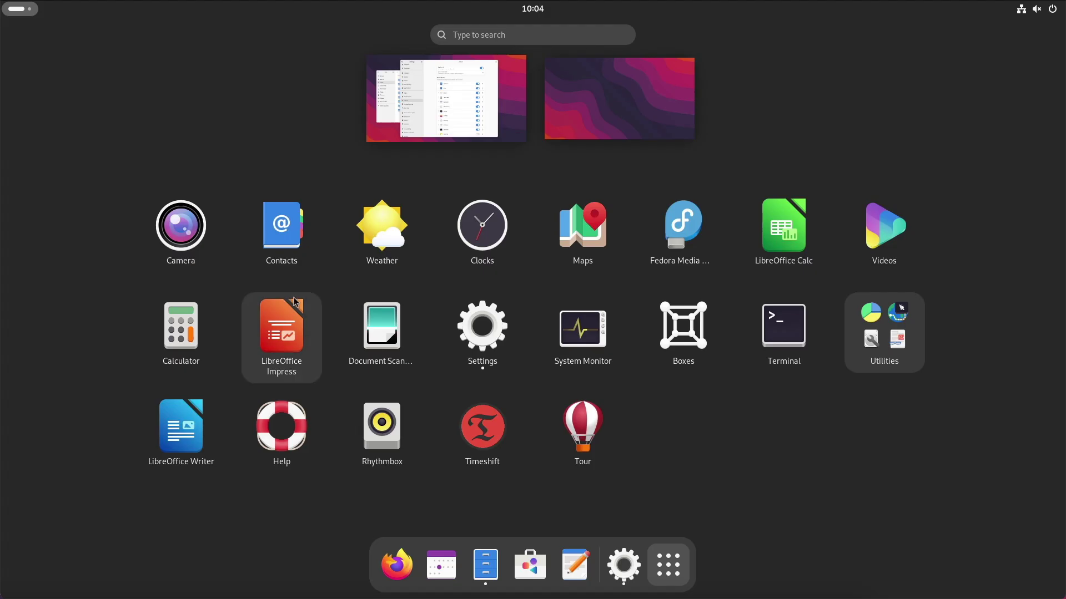
- Launch System Monitor and view its About version information
click(580, 333)
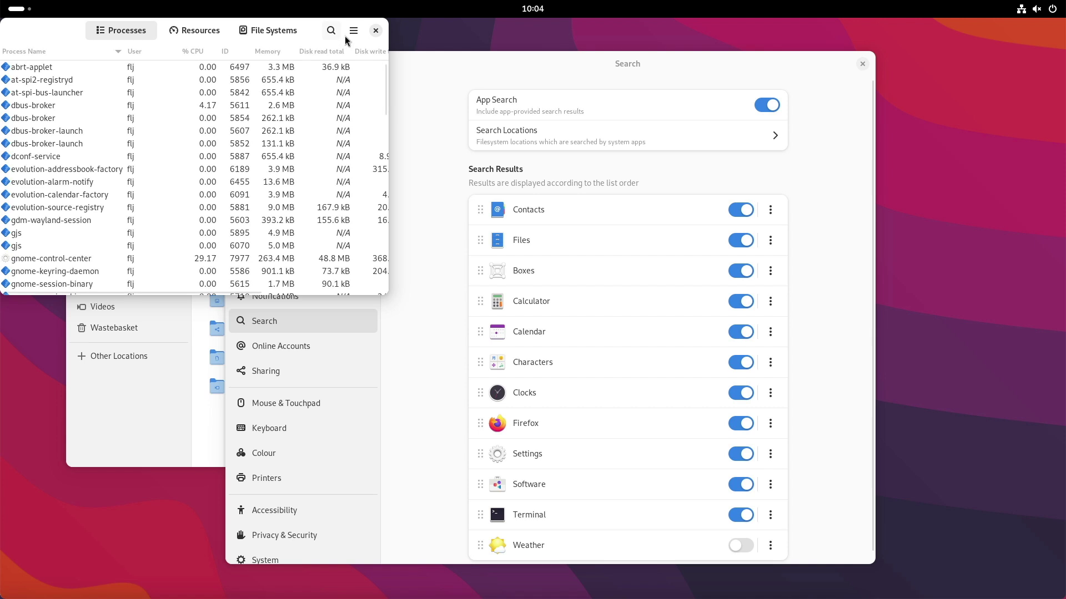
click(353, 30)
click(337, 250)
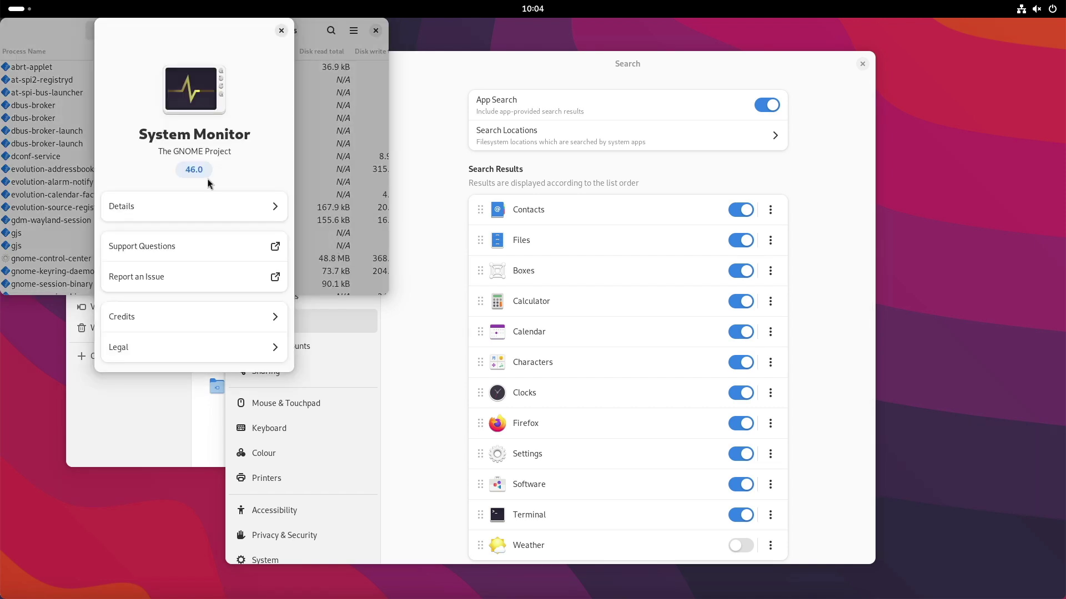
click(280, 30)
- Browse the Resources, File Systems and Processes tabs, then close System Monitor
key(alt+2)
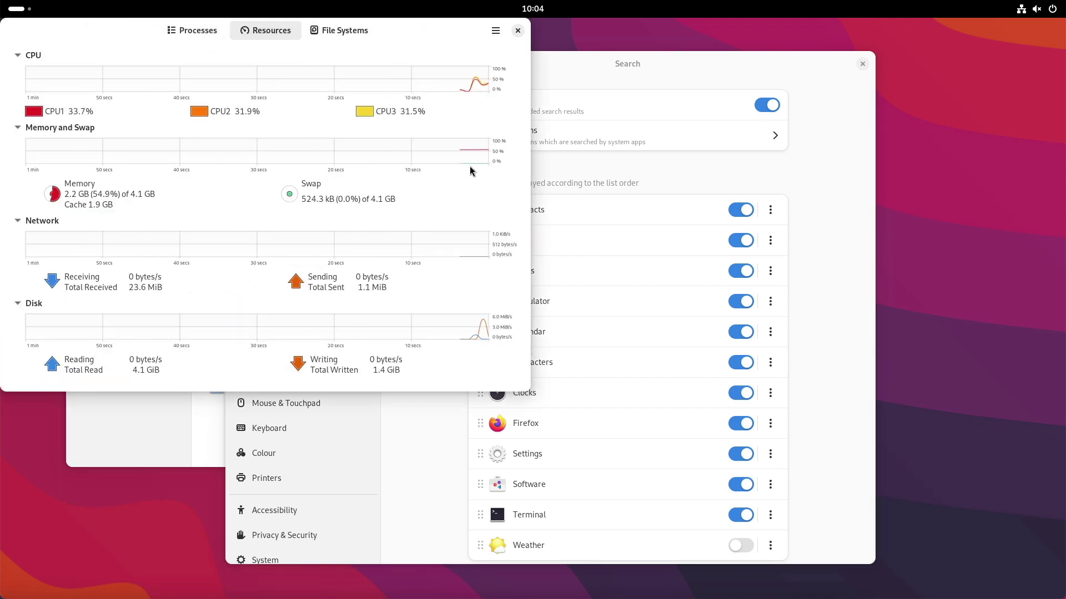
click(340, 31)
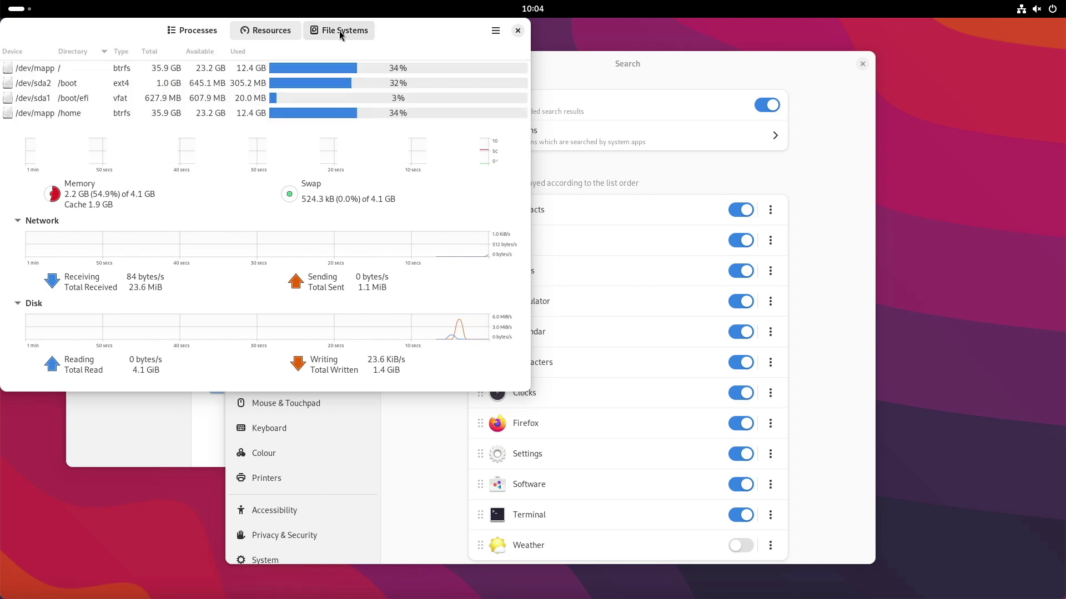
click(198, 28)
click(517, 30)
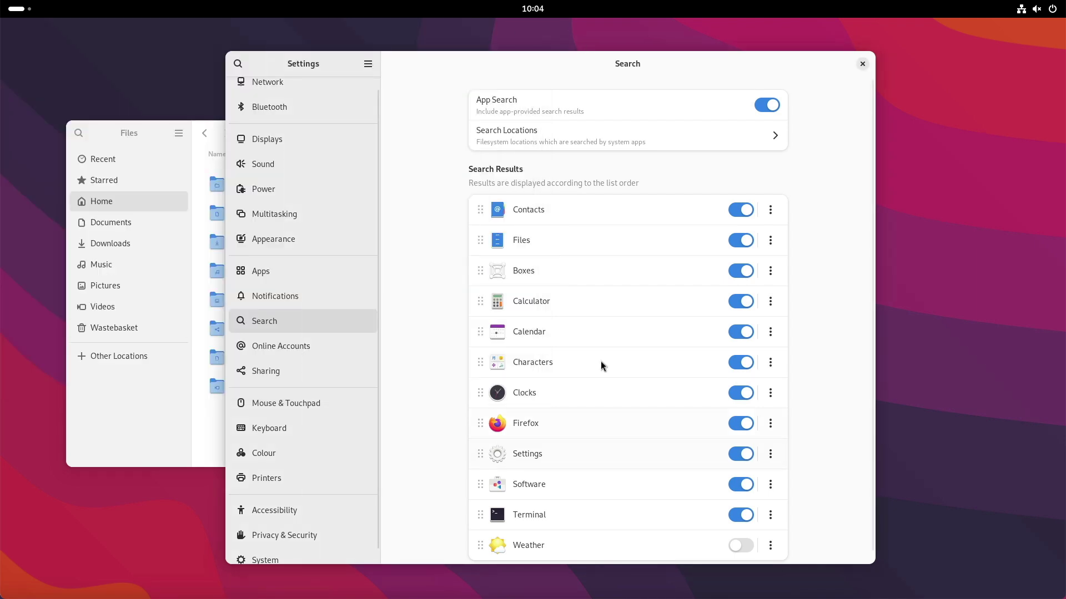
- Open the app grid's Utilities folder, go to its first page, and launch Disk Usage Analyser
key(super)
click(668, 565)
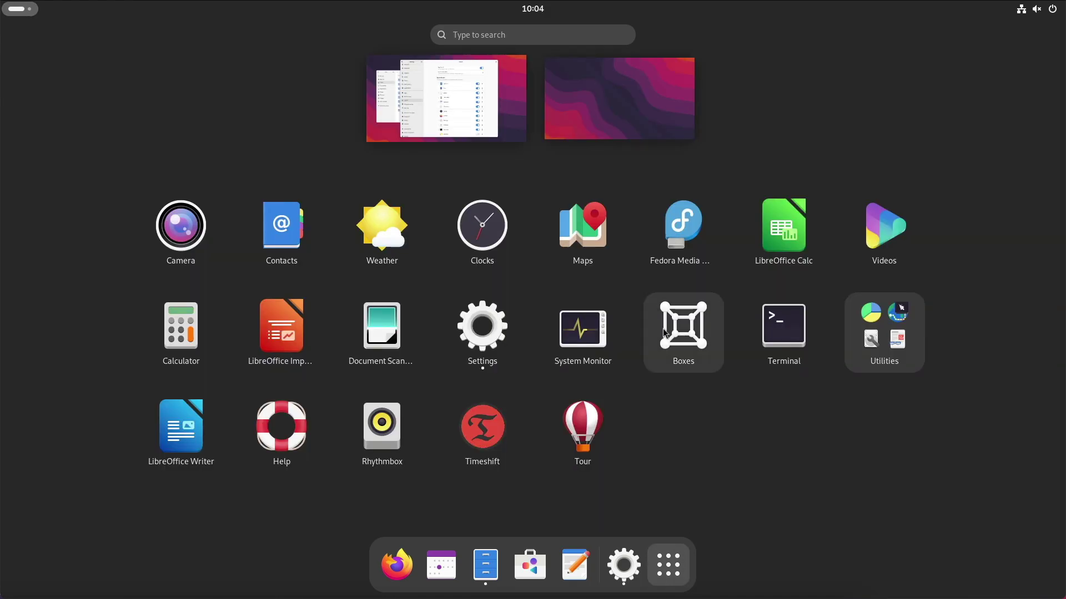
click(880, 334)
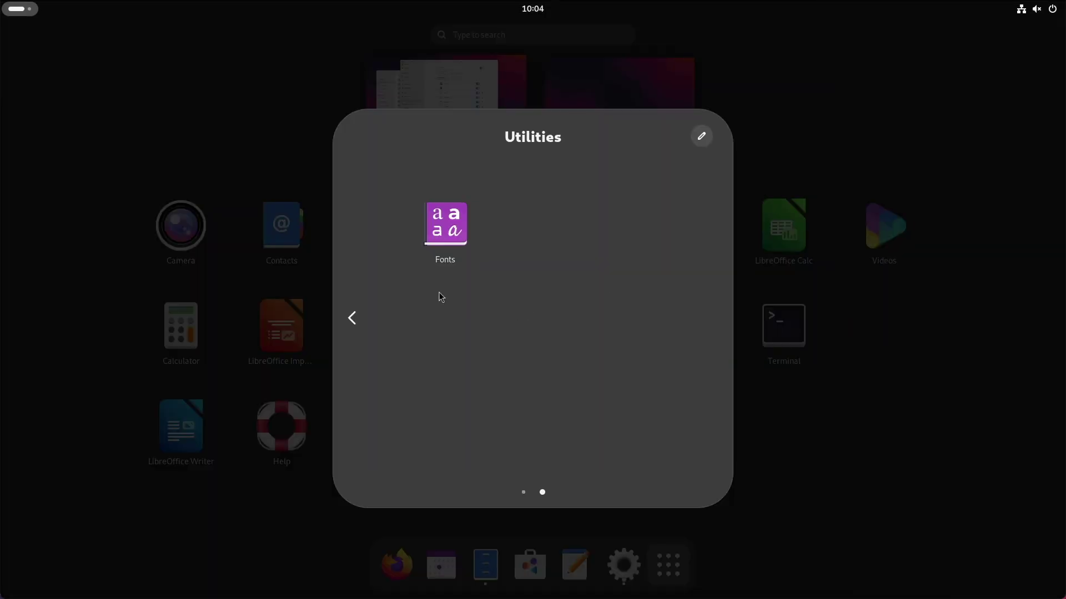
click(353, 318)
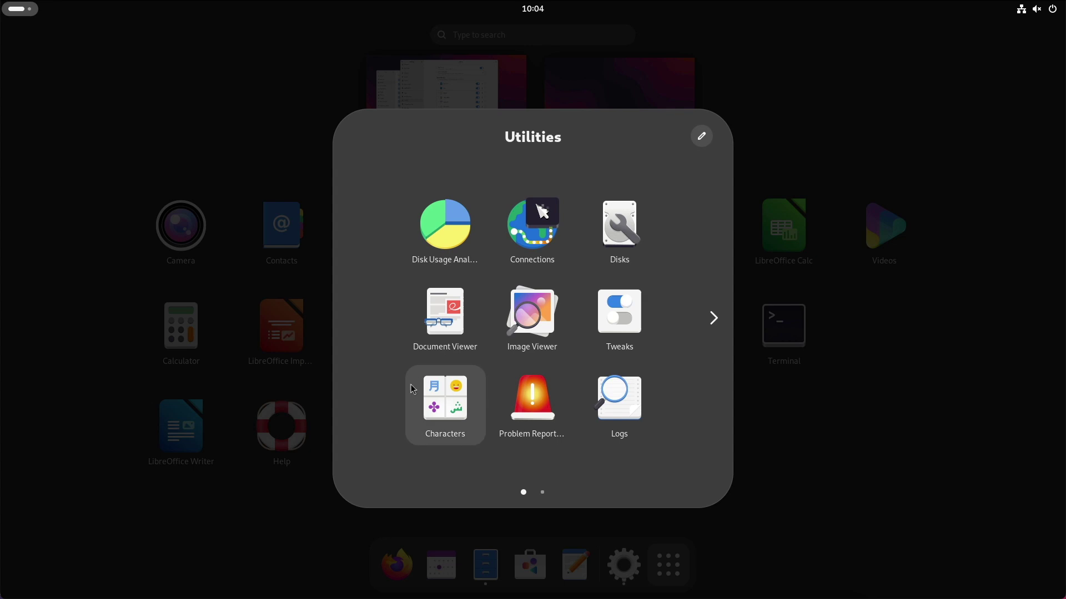
click(481, 249)
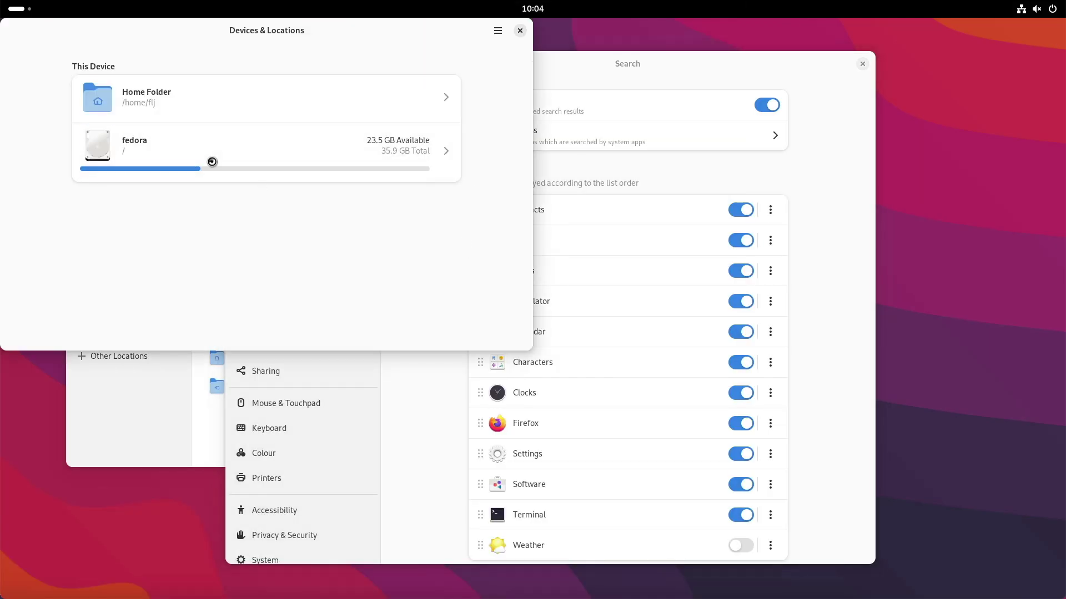
- Scan the fedora volume, restore the analyser window, then close Files and Disk Usage Analyser
click(212, 161)
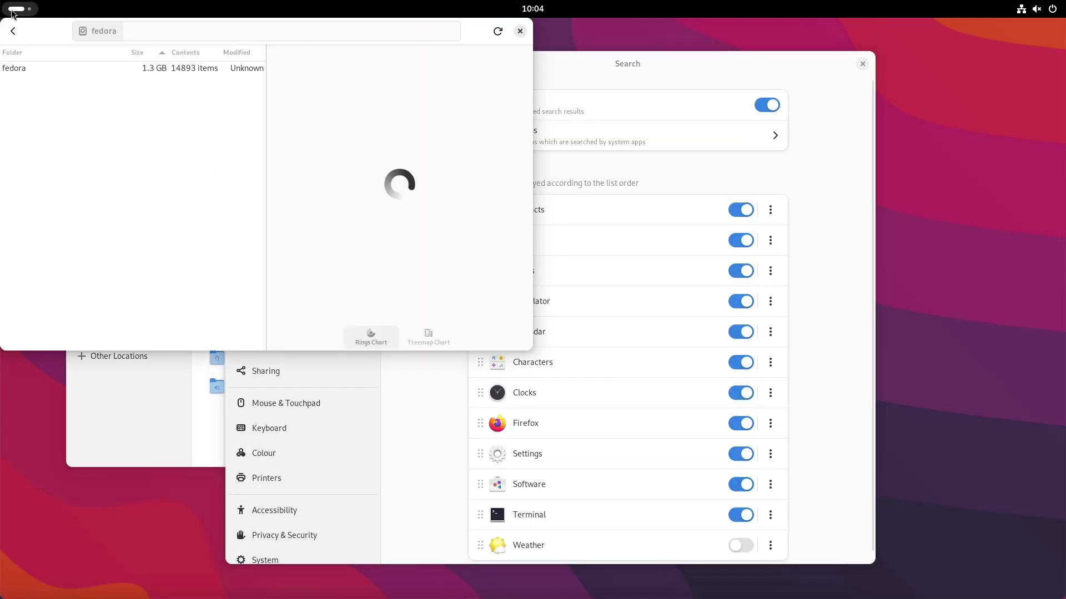
double_click(56, 31)
drag(151, 137, 154, 87)
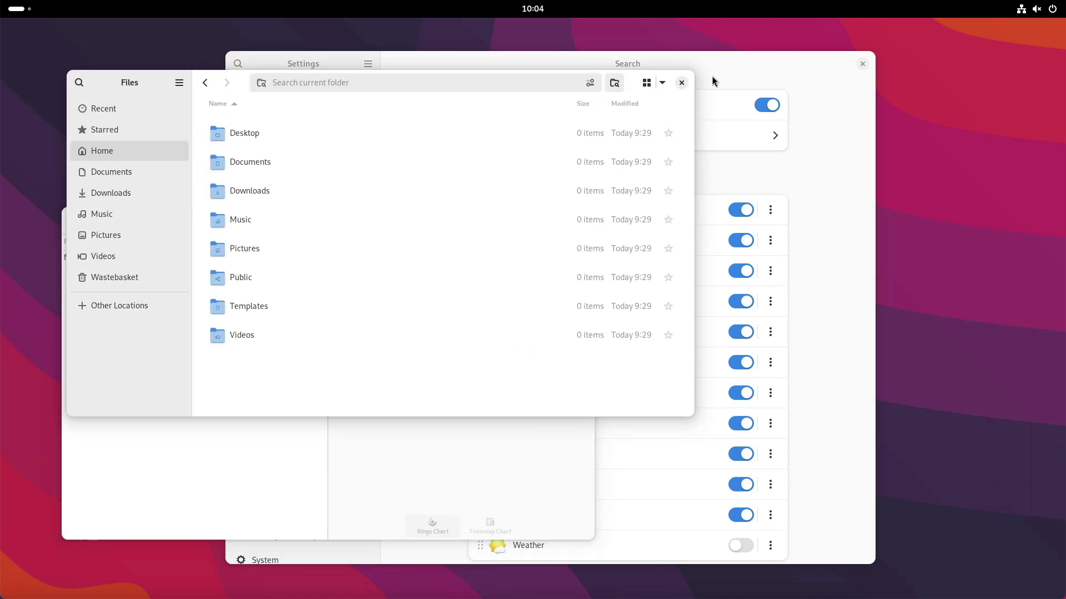
click(681, 82)
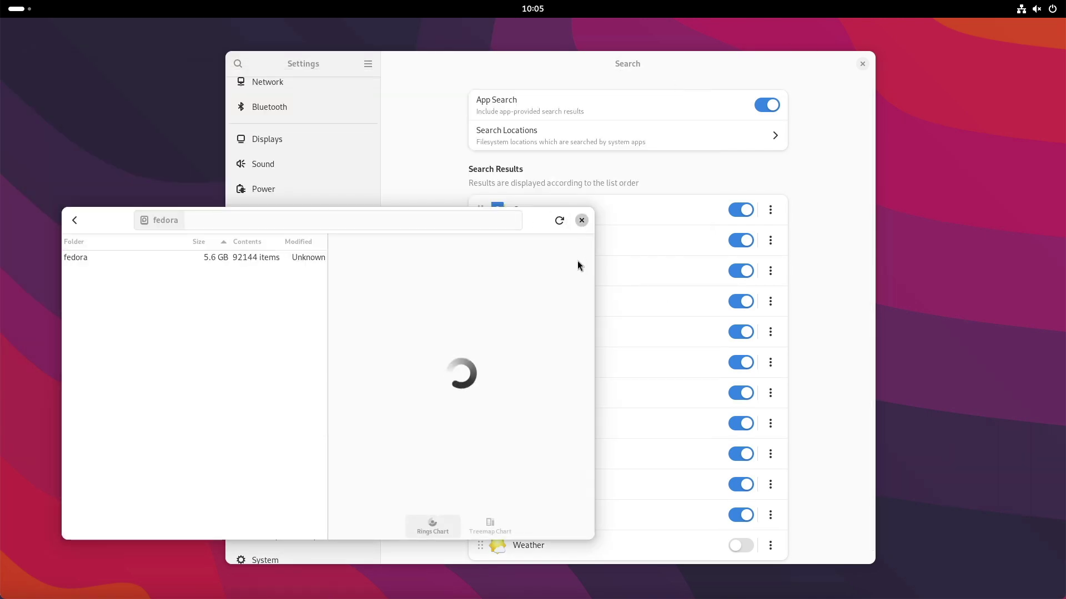
click(582, 220)
- Drag Settings against the right and left screen edges, drop it lower-left, then close it
click(740, 211)
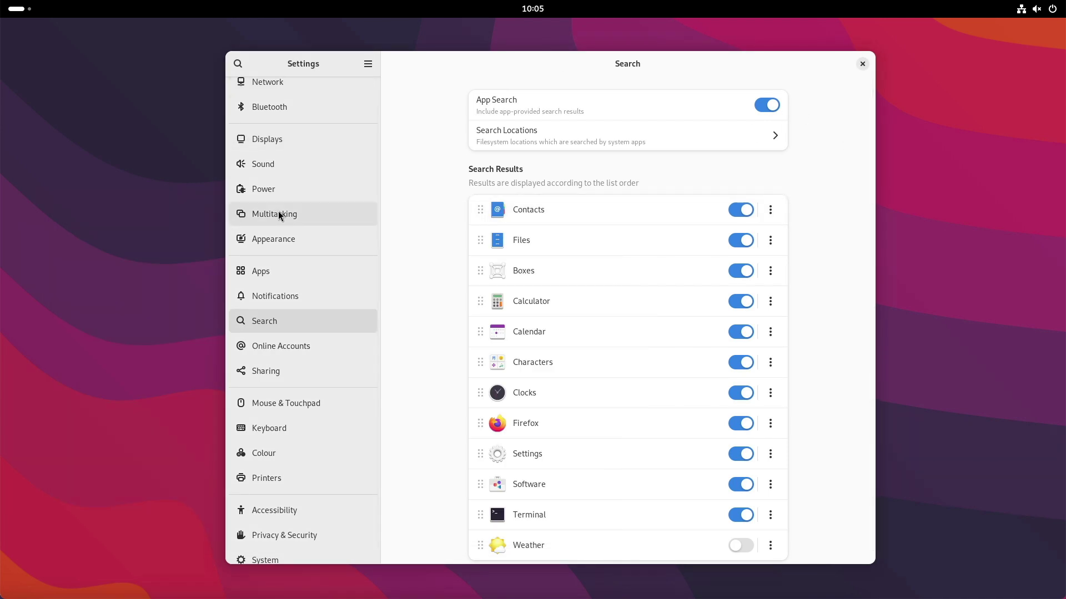
scroll(278, 214, up, 1)
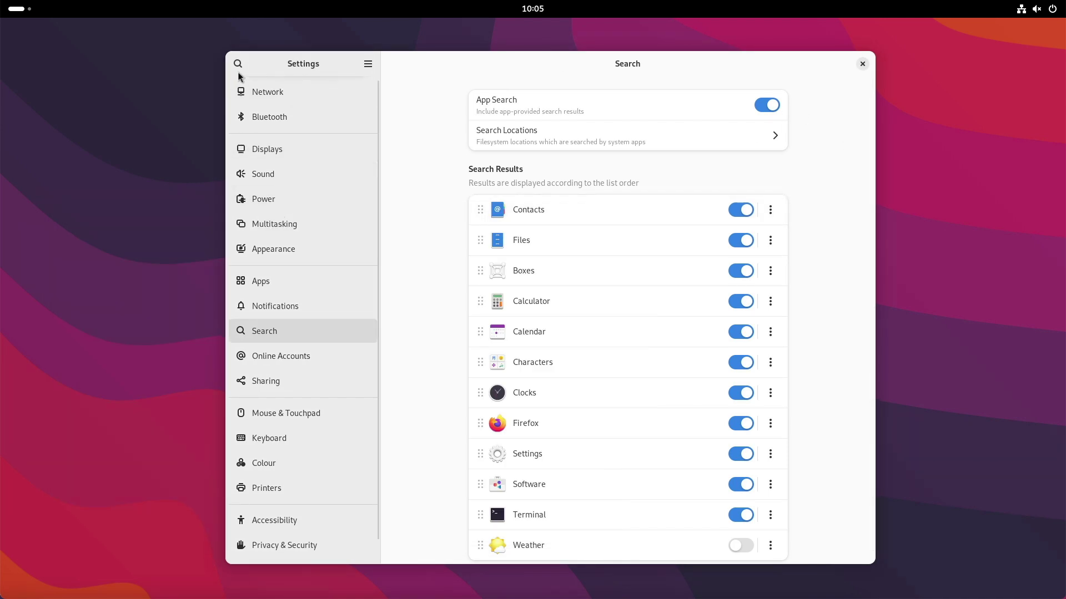
drag(767, 66, 646, 66)
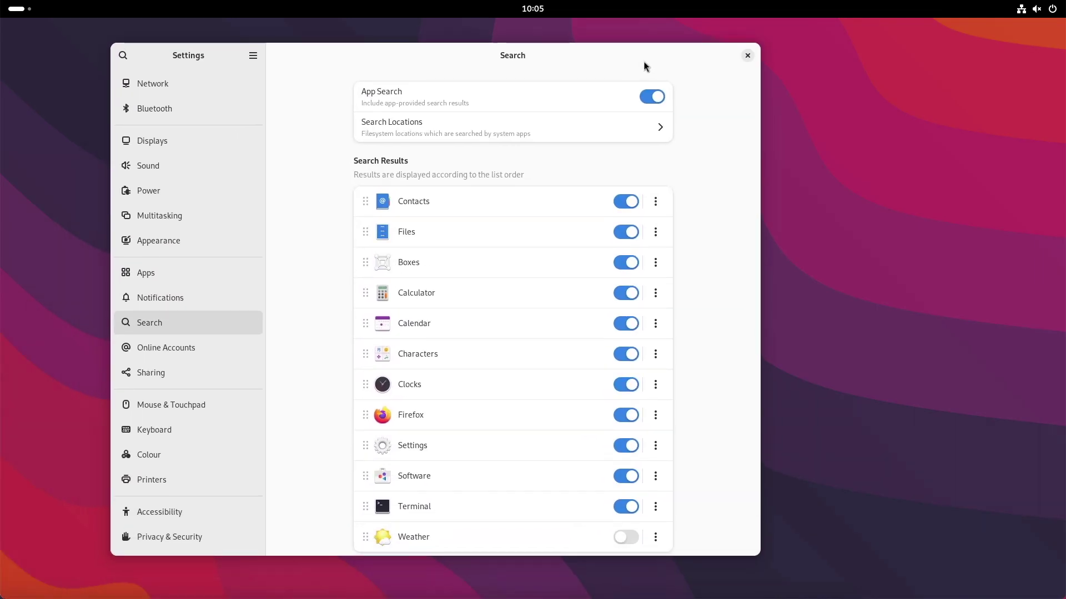
click(747, 56)
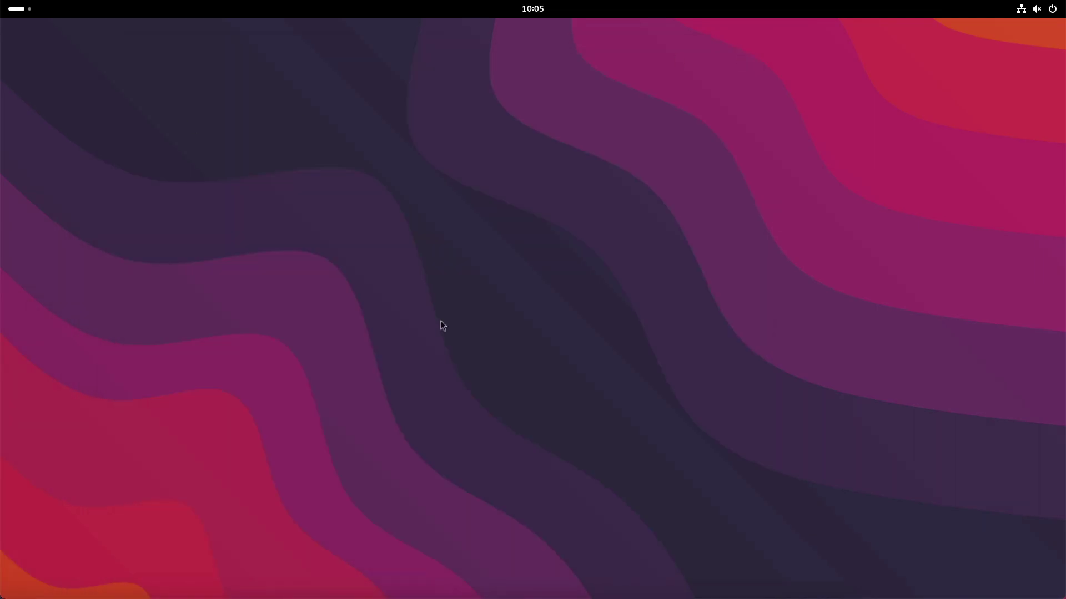
click(1049, 16)
click(1041, 43)
click(917, 151)
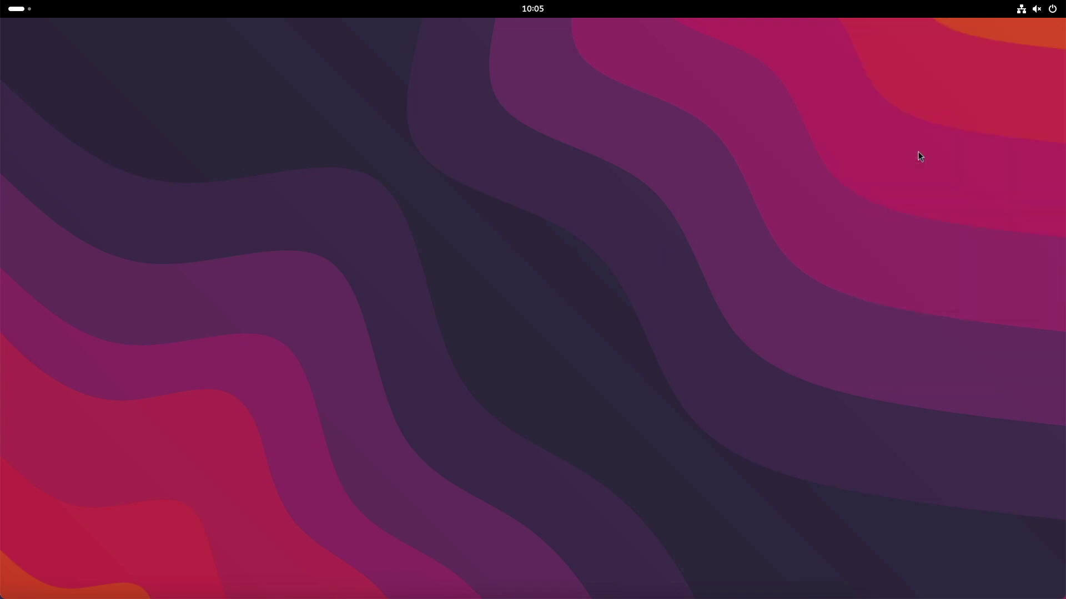